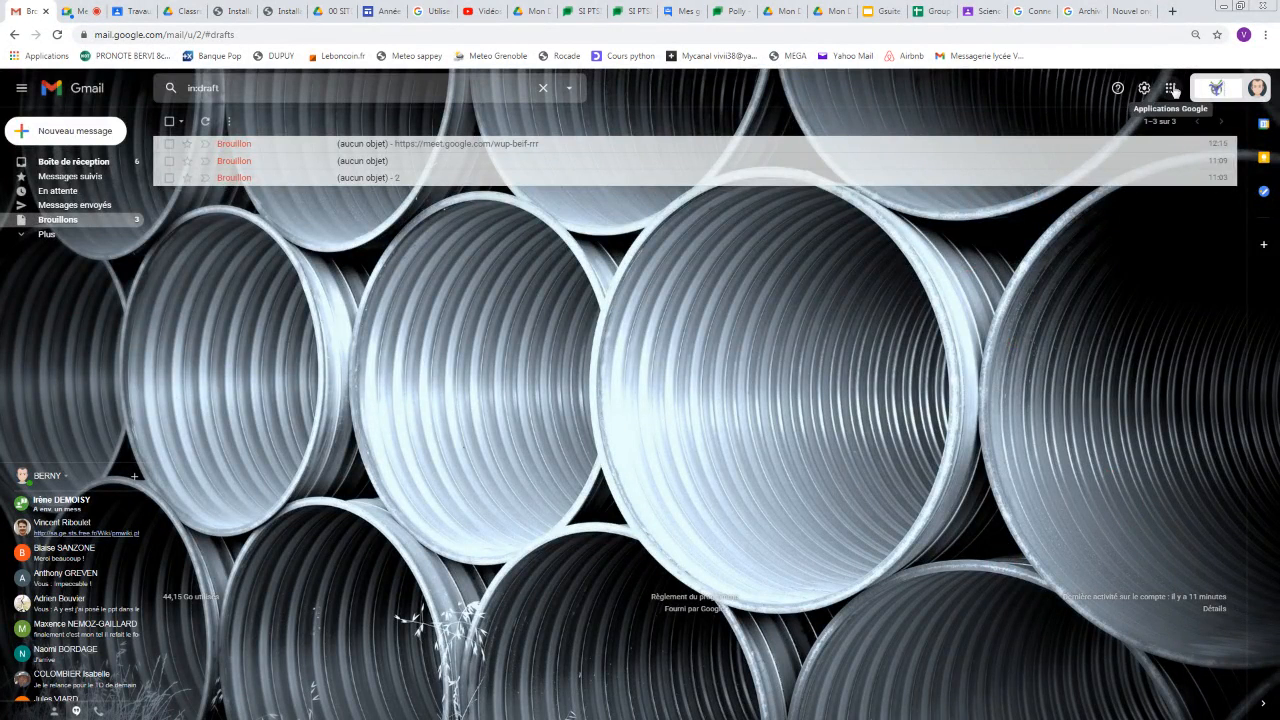
Open Google Sites from the Google apps, create a blank site, and show its page list.
left_click(1171, 88)
scroll(1135, 205, "down", 2)
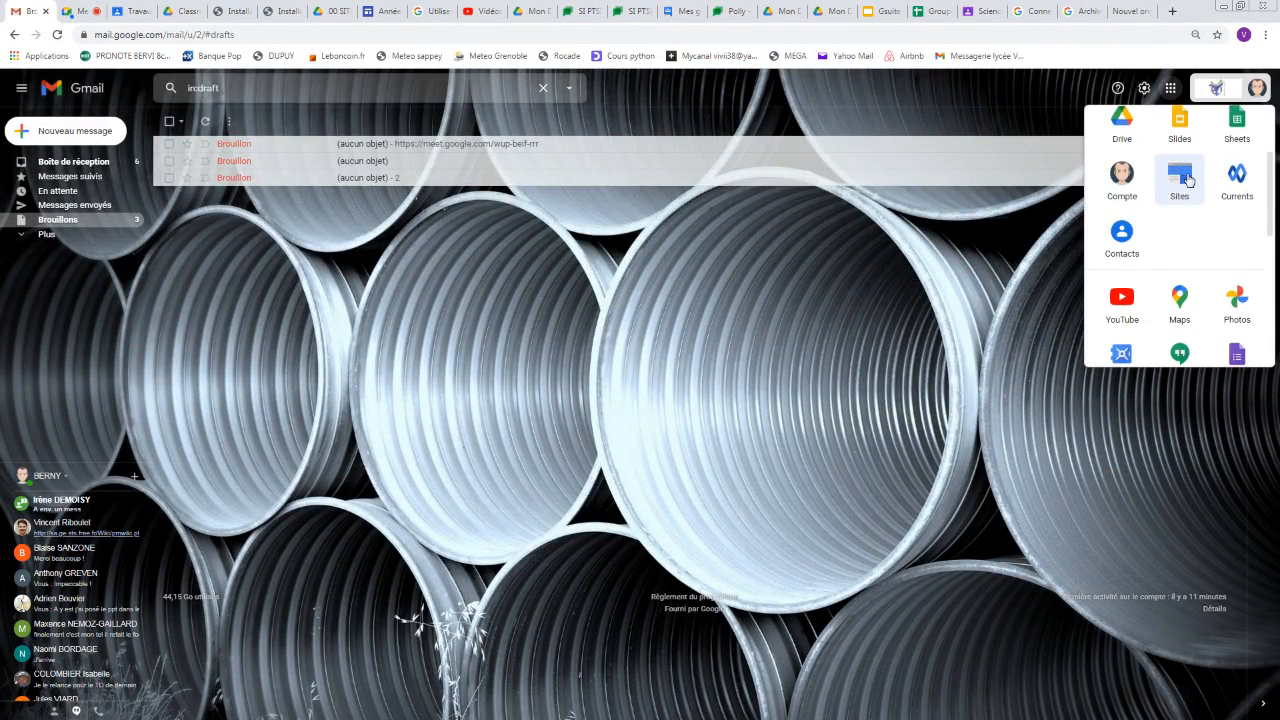
left_click(1181, 180)
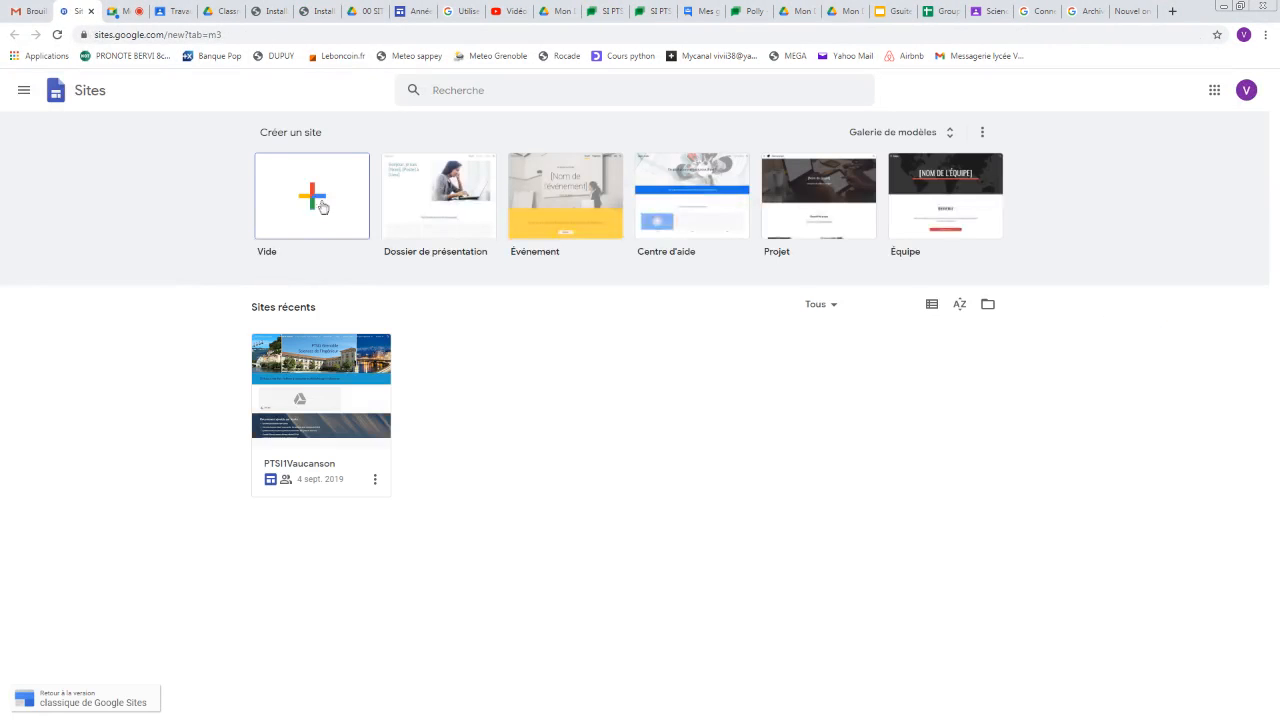
left_click(324, 209)
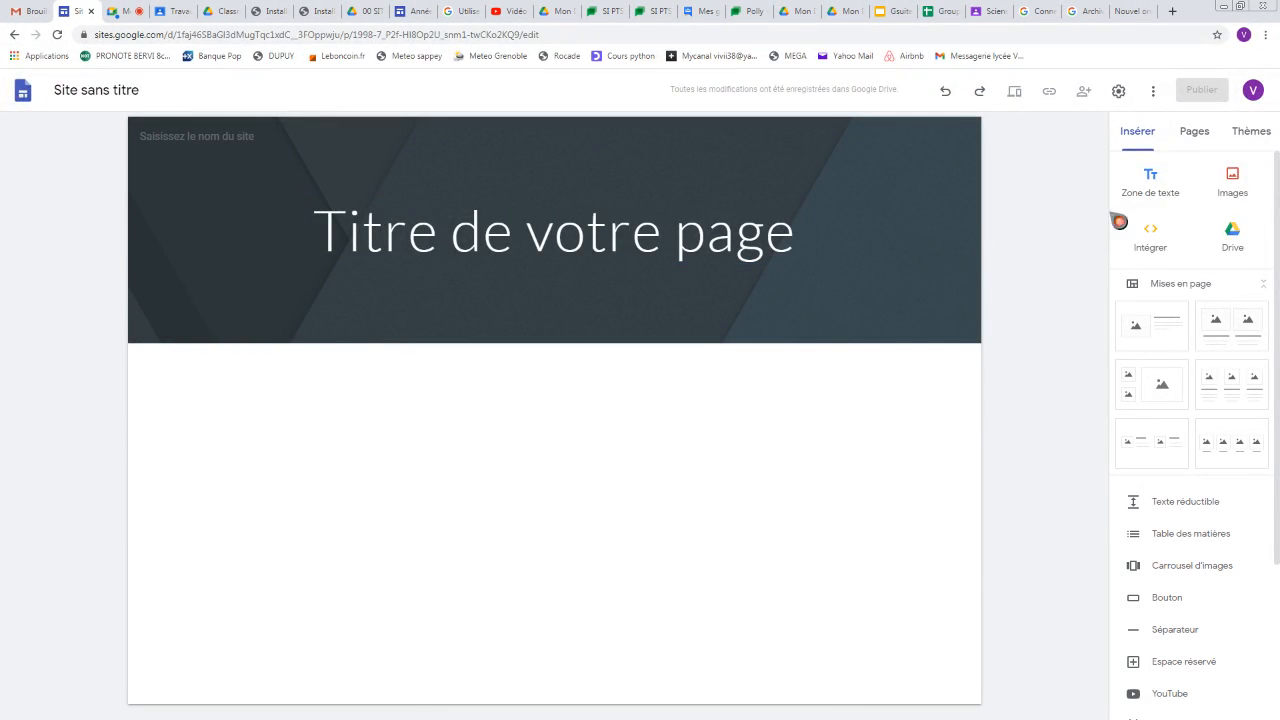
left_click(1197, 138)
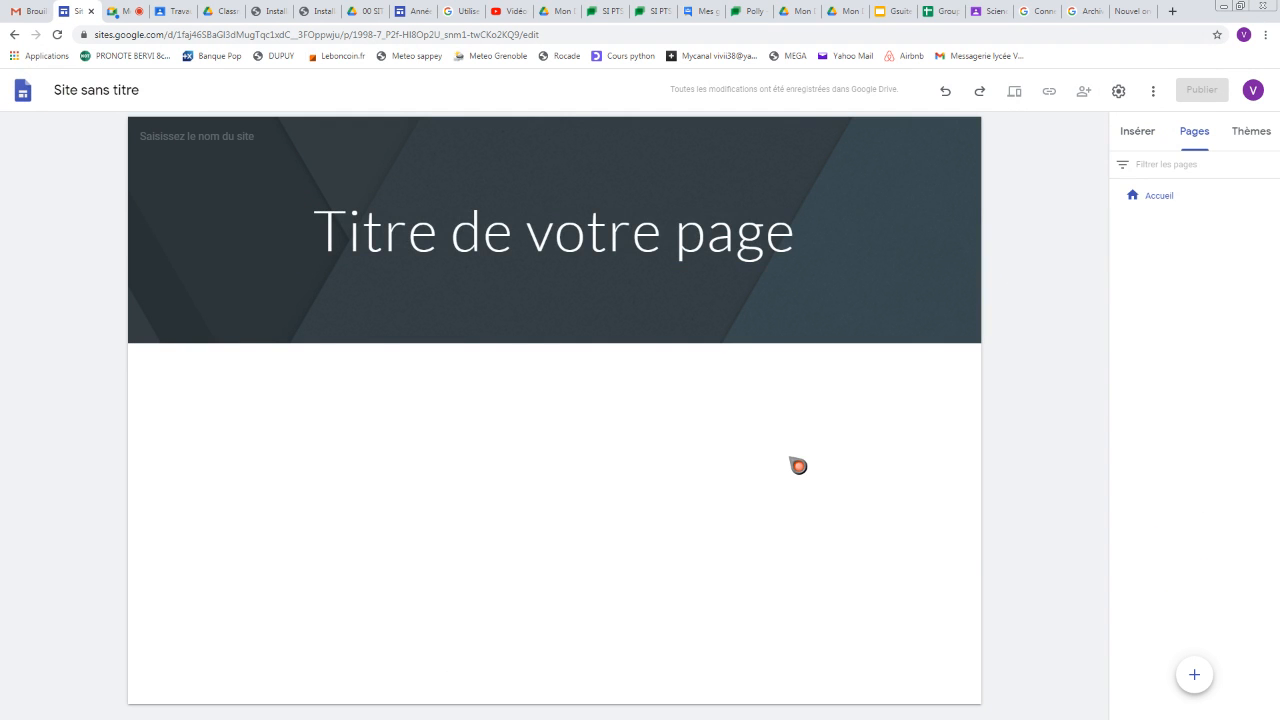
Switch to the existing PTSI1Vaucanson site and look over its home page.
mouse_move(664, 290)
mouse_move(836, 327)
left_click(421, 22)
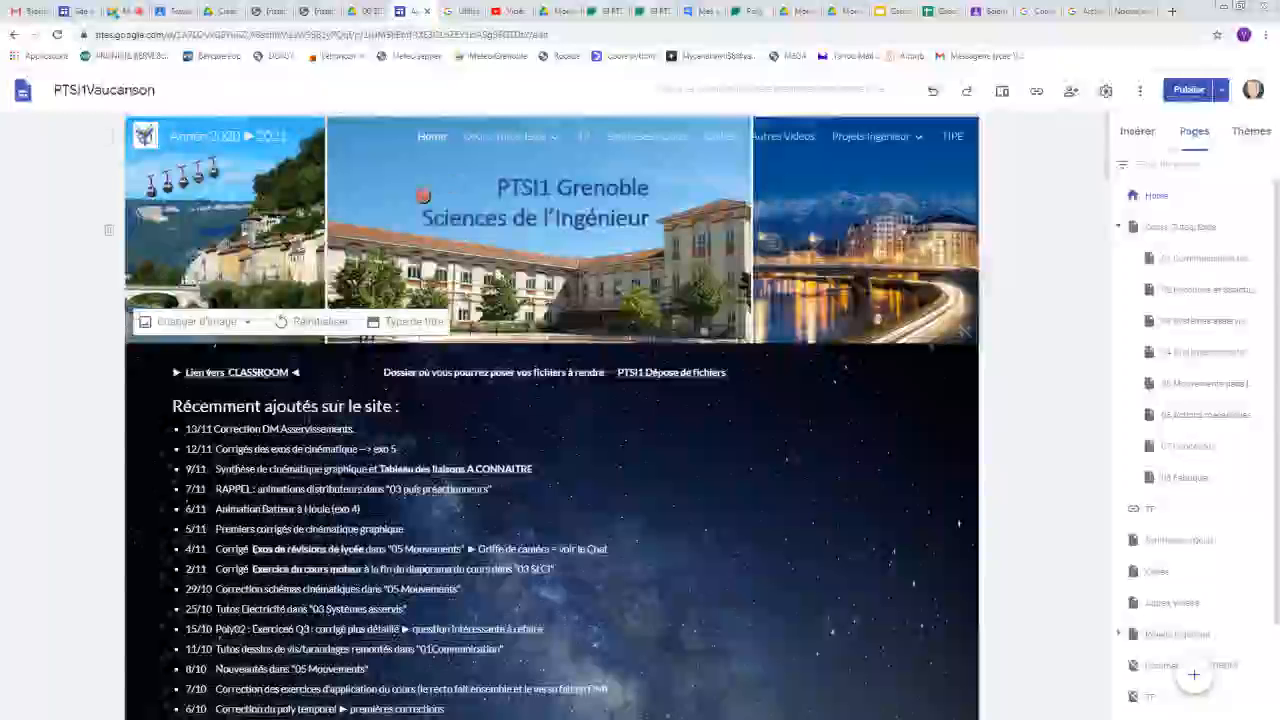
scroll(780, 340, "down", 3)
scroll(780, 340, "up", 3)
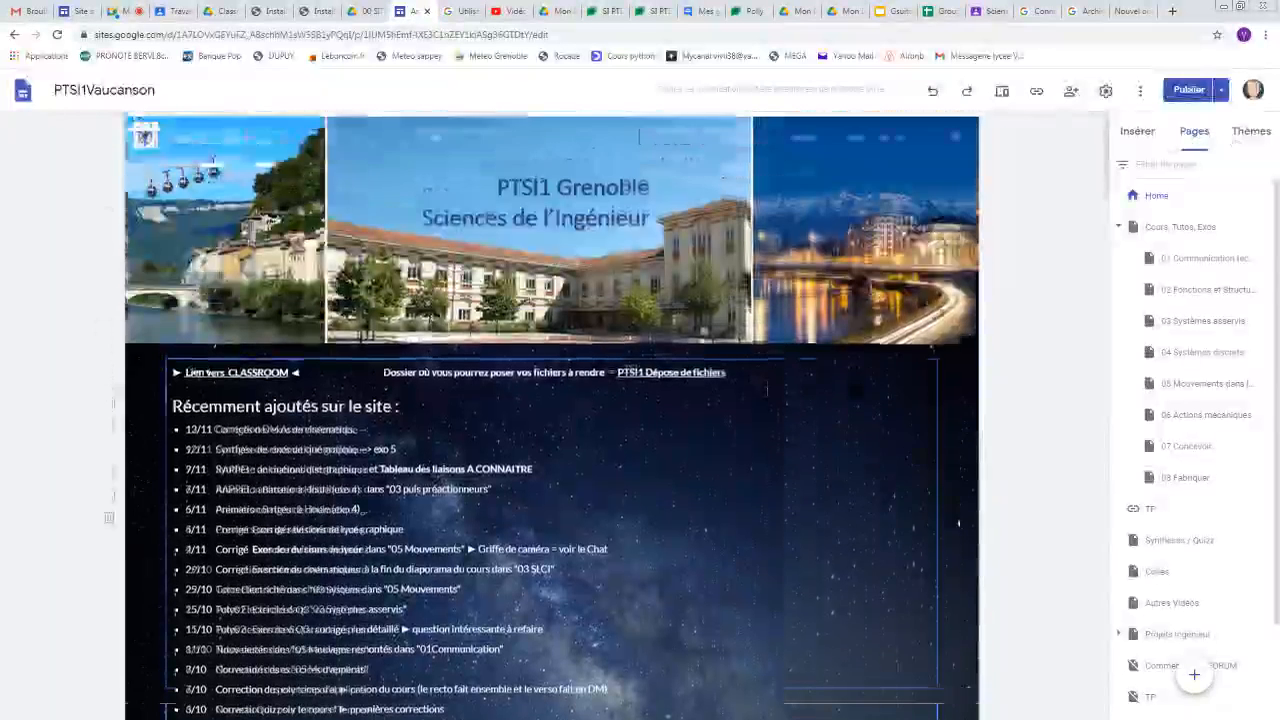
scroll(780, 340, "down", 1)
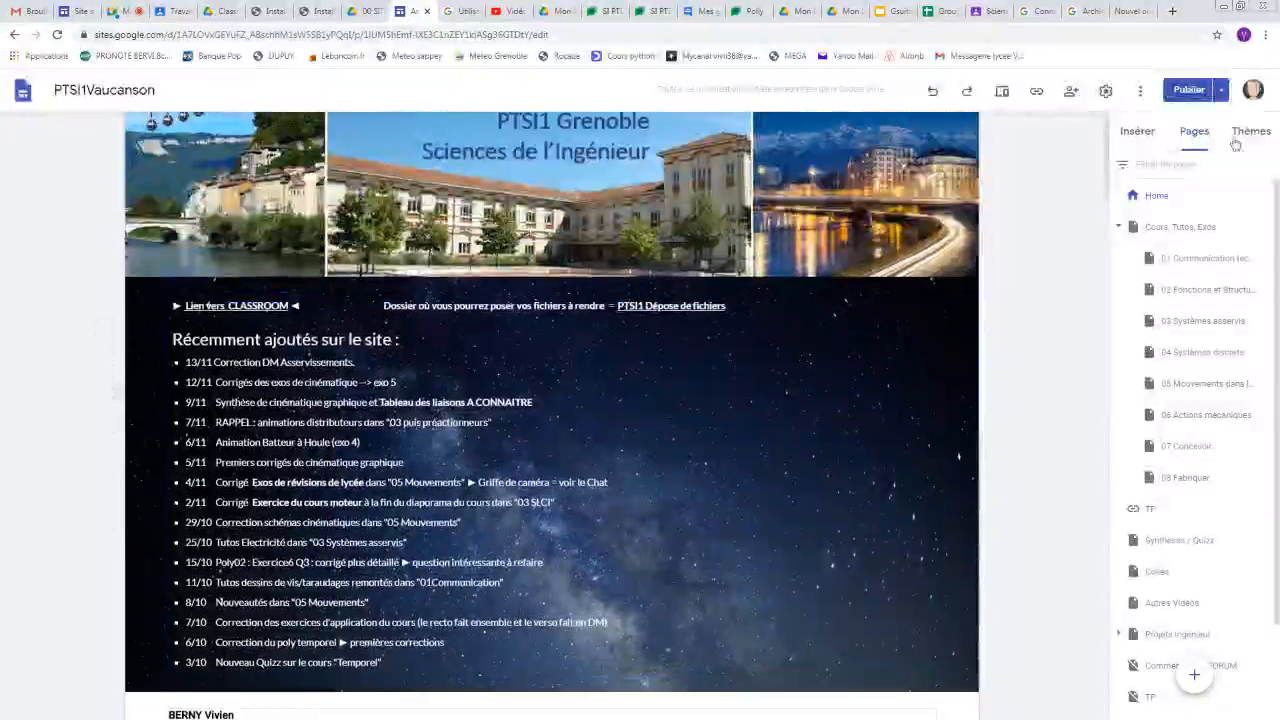
Preview the site in large-screen view and go to the 05 Mouvements page under Cours, Tutos, Exos.
left_click(1002, 94)
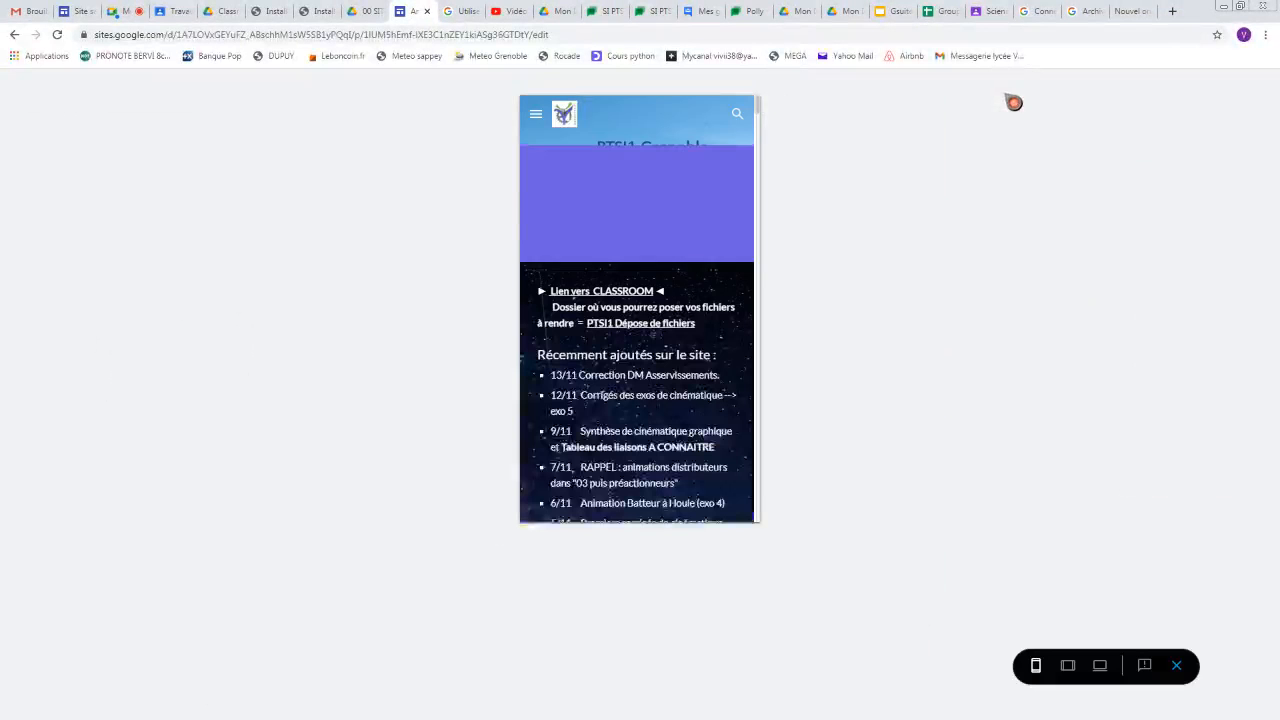
left_click(1100, 665)
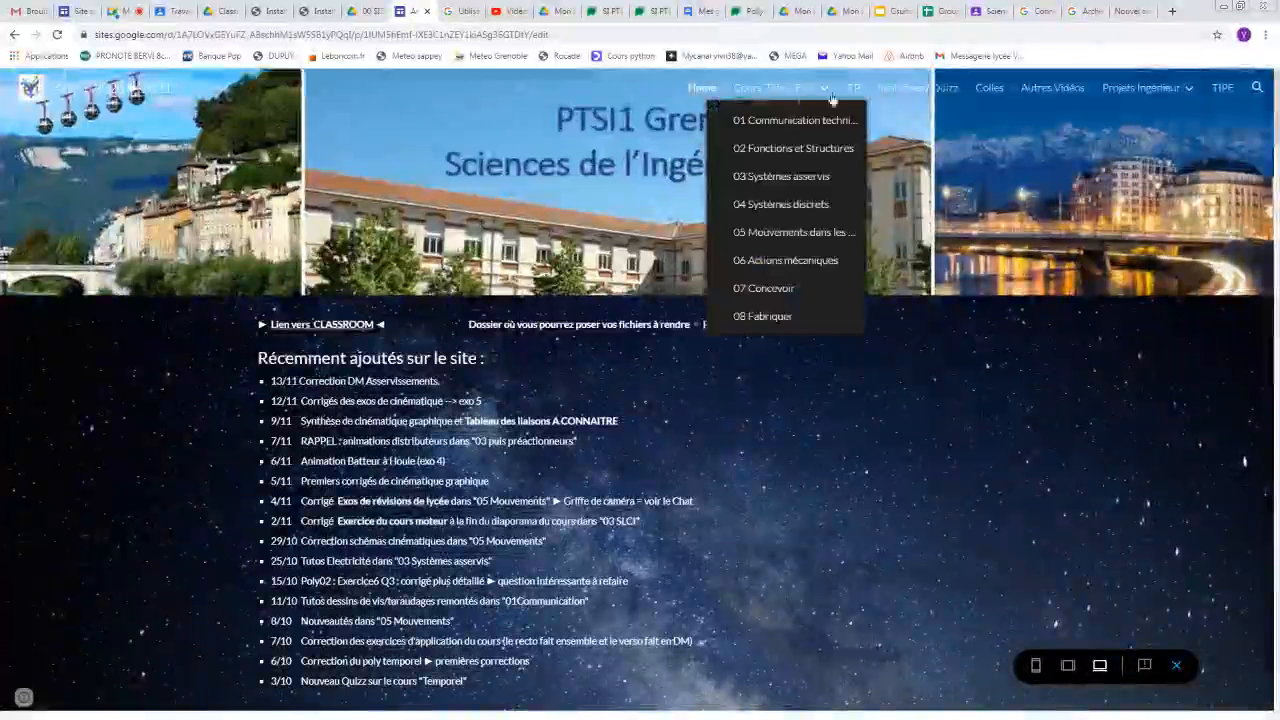
mouse_move(764, 104)
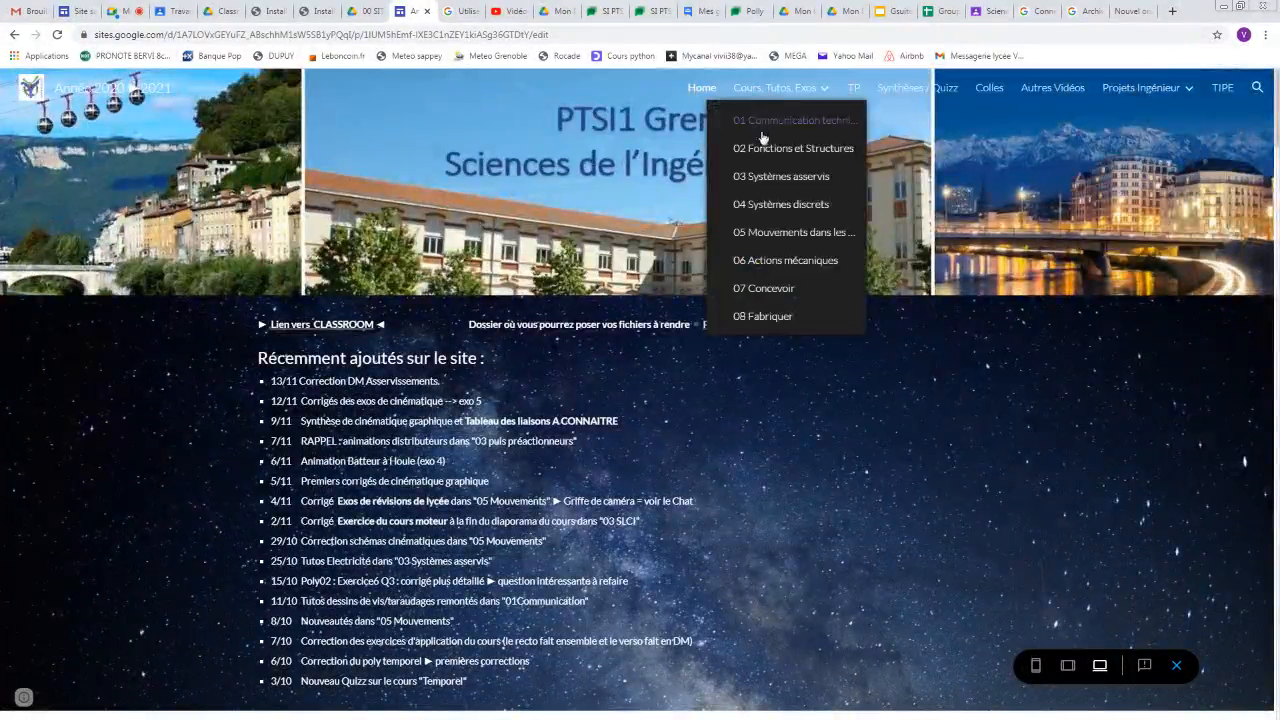
left_click(770, 236)
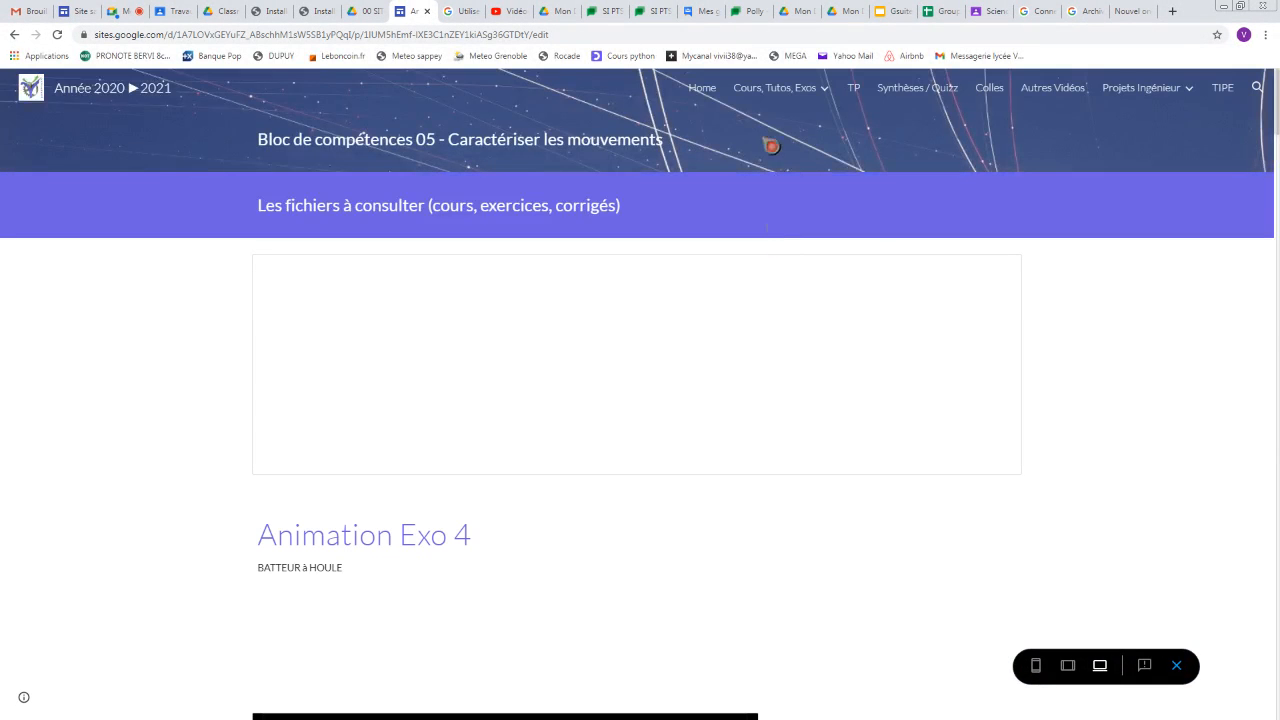
Open 00 Révisions du lycée_Correction.pdf from the page's file list, and return to the site preview.
mouse_move(774, 90)
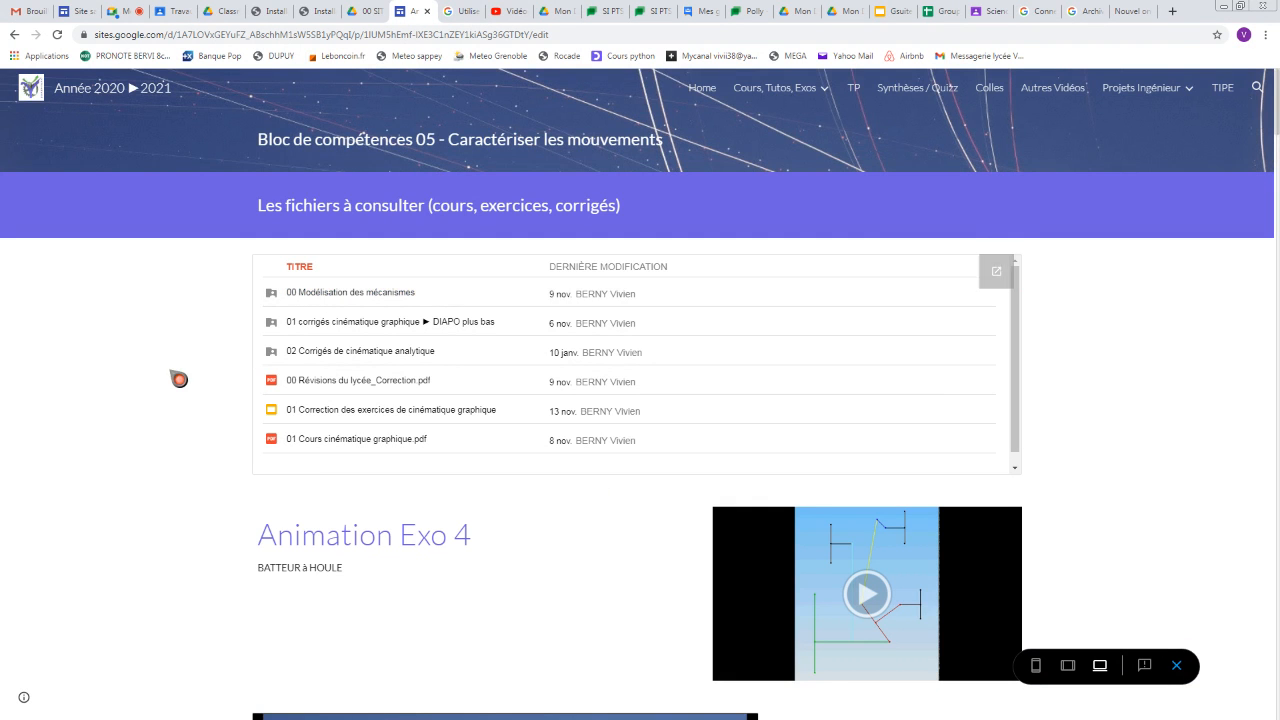
left_click(374, 389)
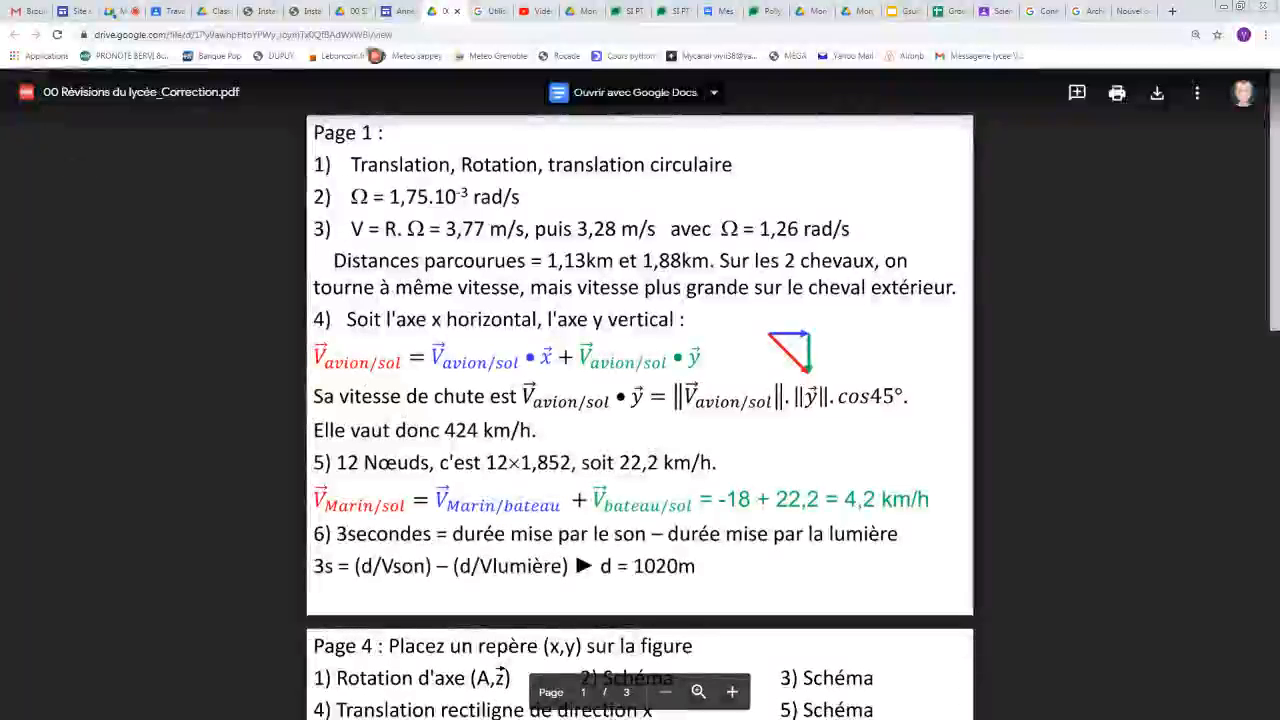
left_click(393, 12)
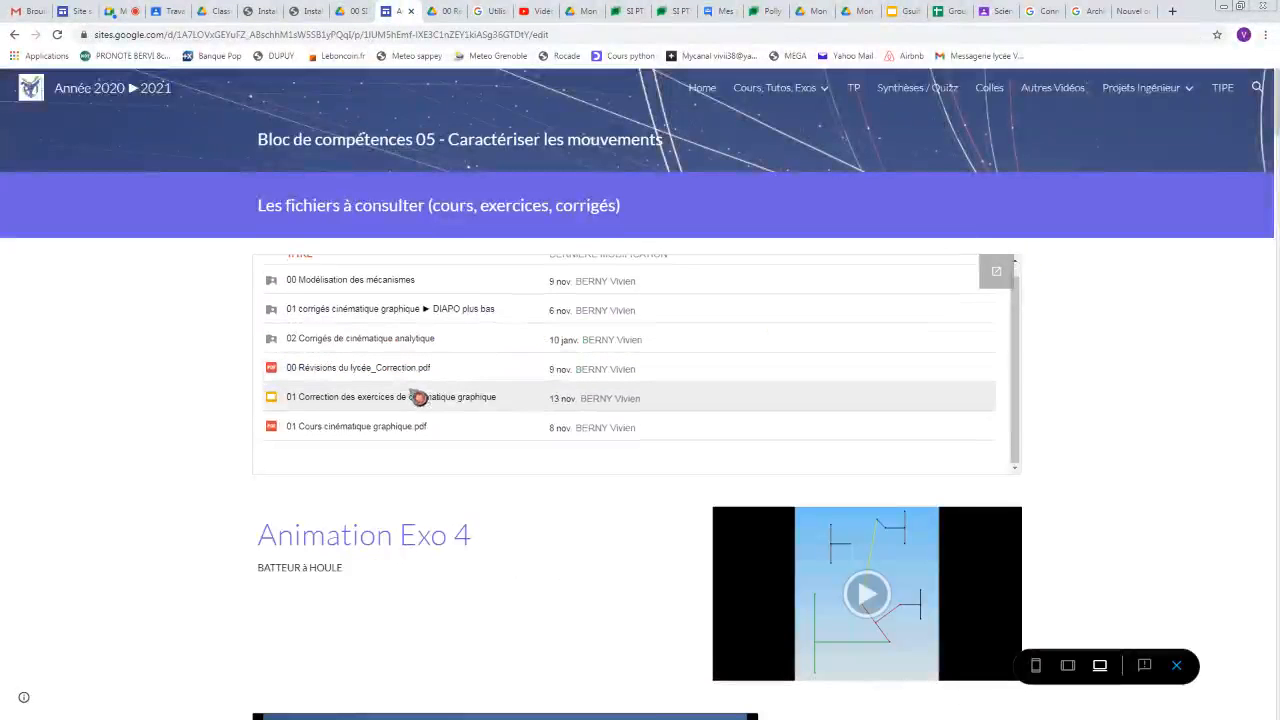
Open the Exo 4 correction linked in the embedded Cinématique graphique slides, and close it.
scroll(934, 503, "down", 3)
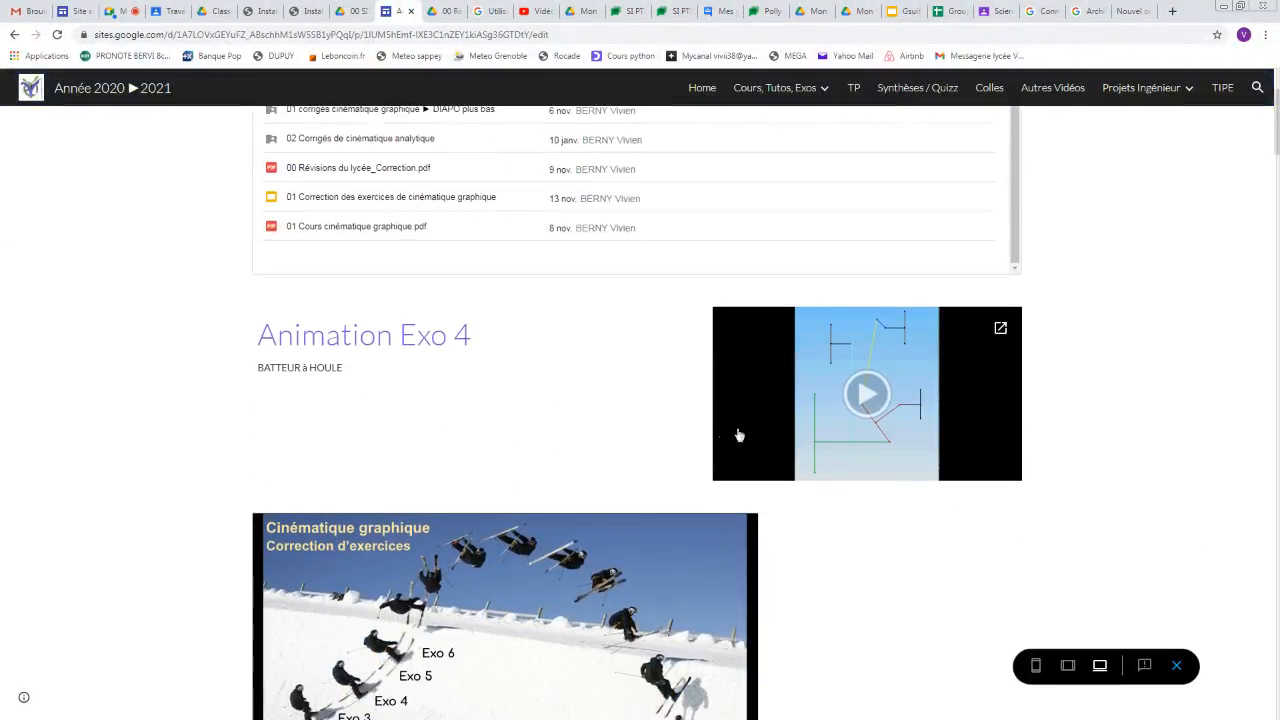
scroll(620, 436, "down", 2)
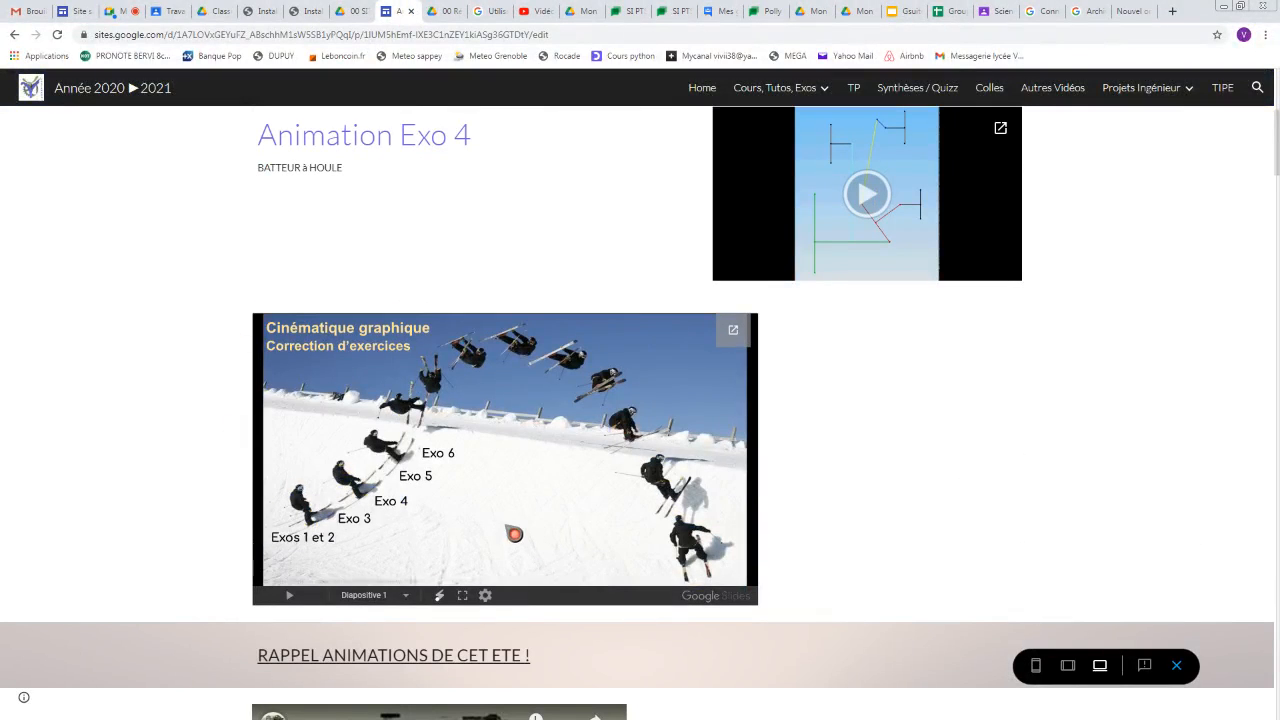
left_click(396, 505)
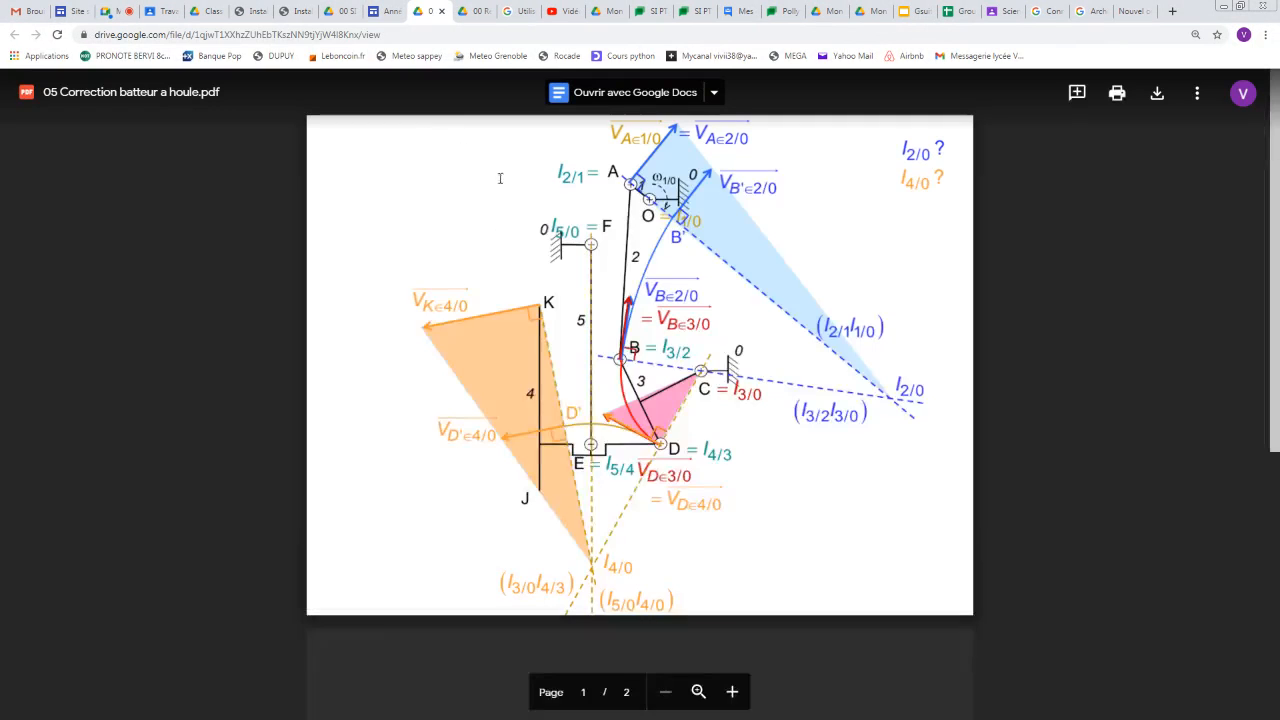
left_click(441, 12)
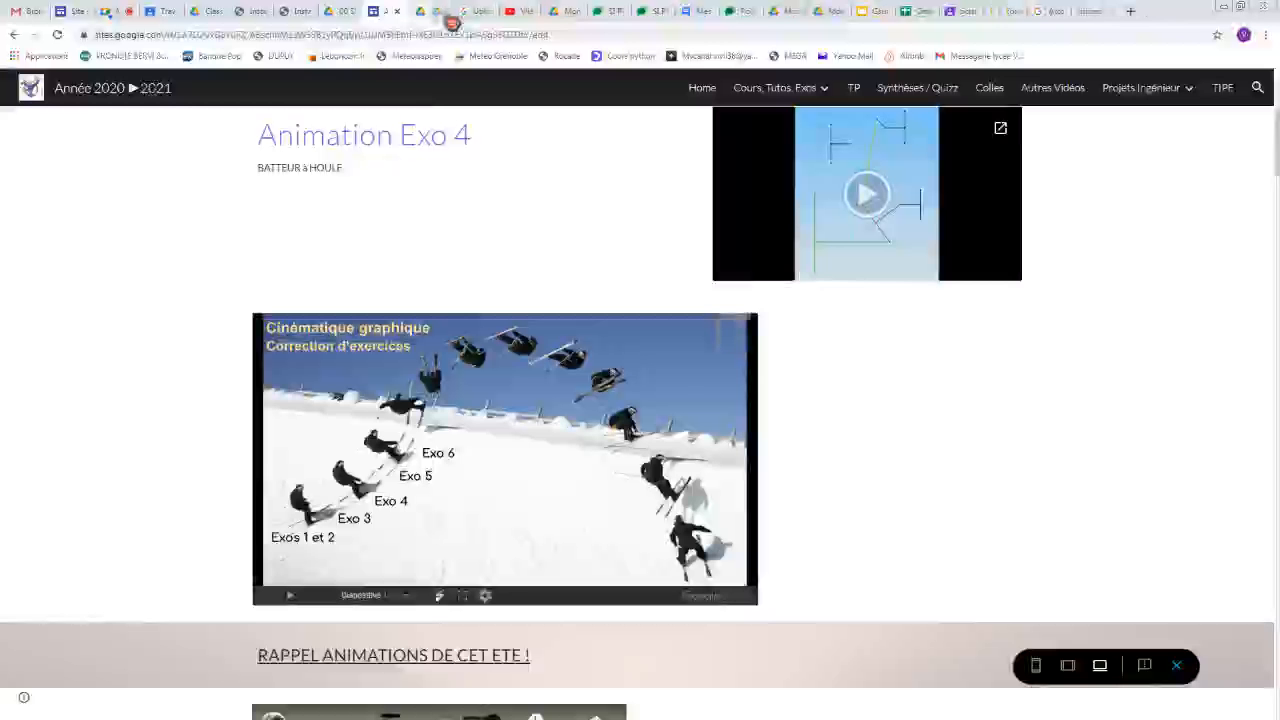
Examine the videos and mechanism animations further down the 05 Mouvements page, and exit the preview.
scroll(470, 400, "down", 4)
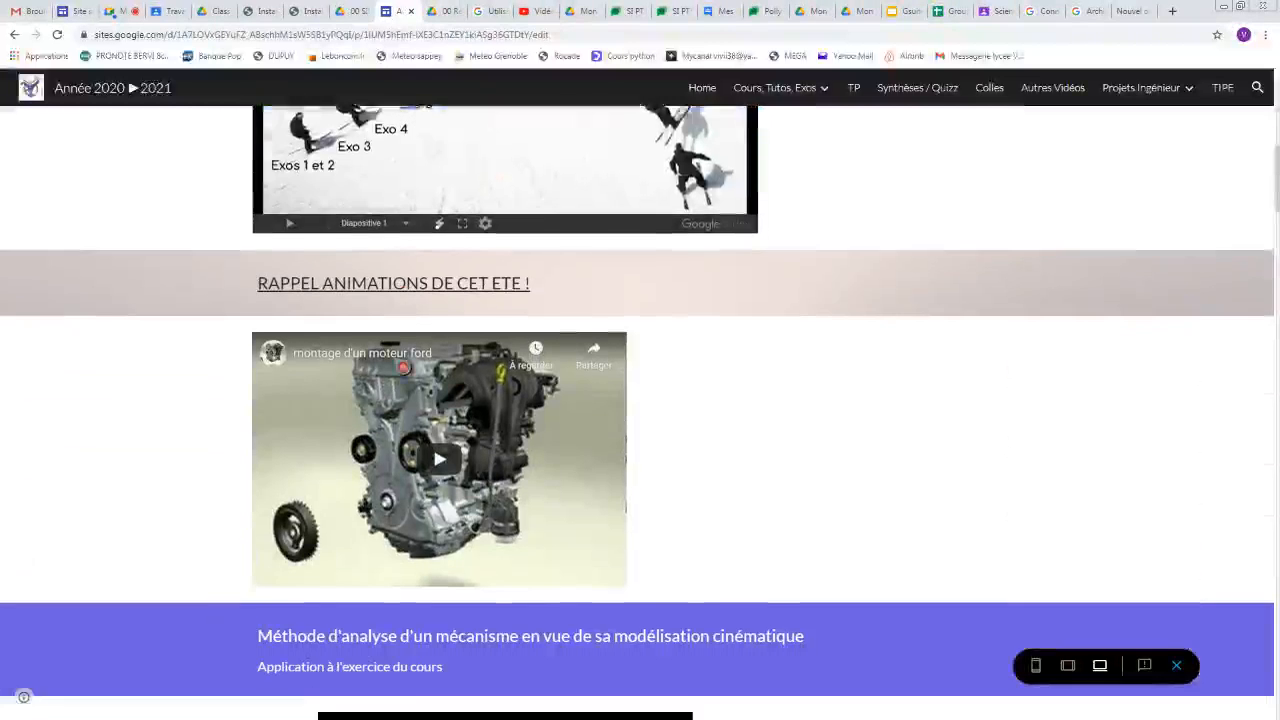
scroll(418, 357, "down", 1)
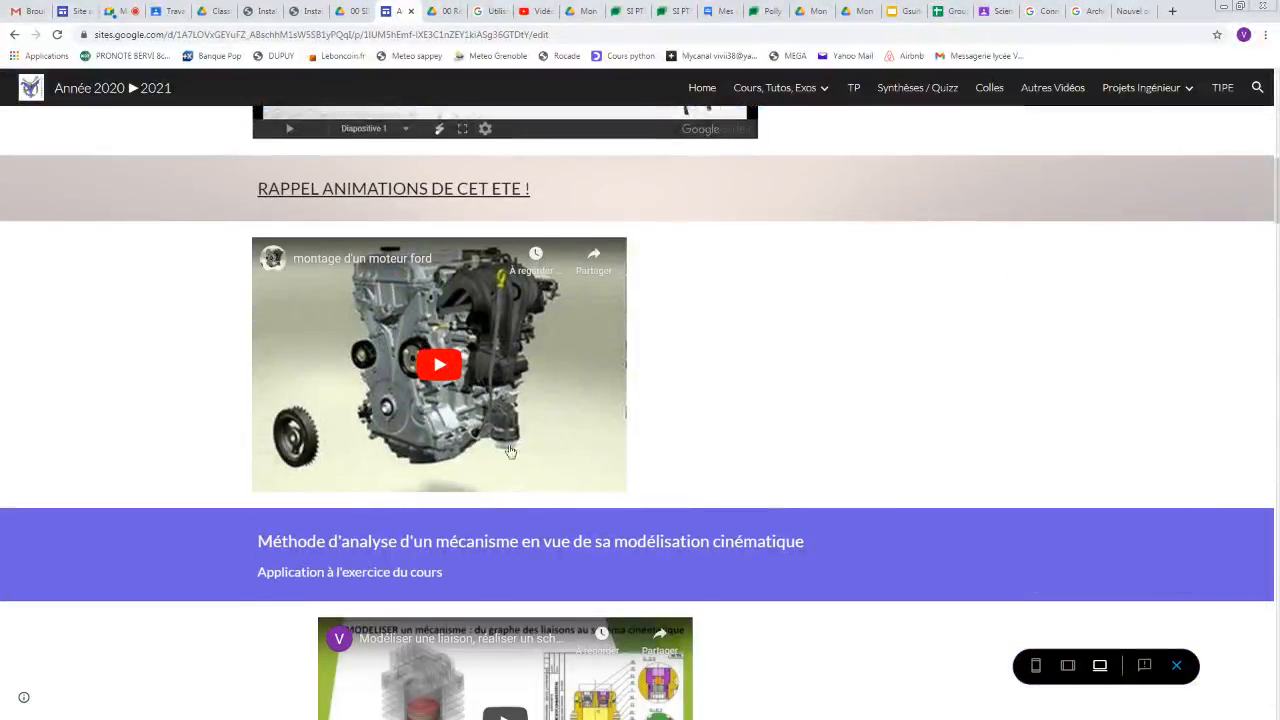
scroll(588, 401, "down", 4)
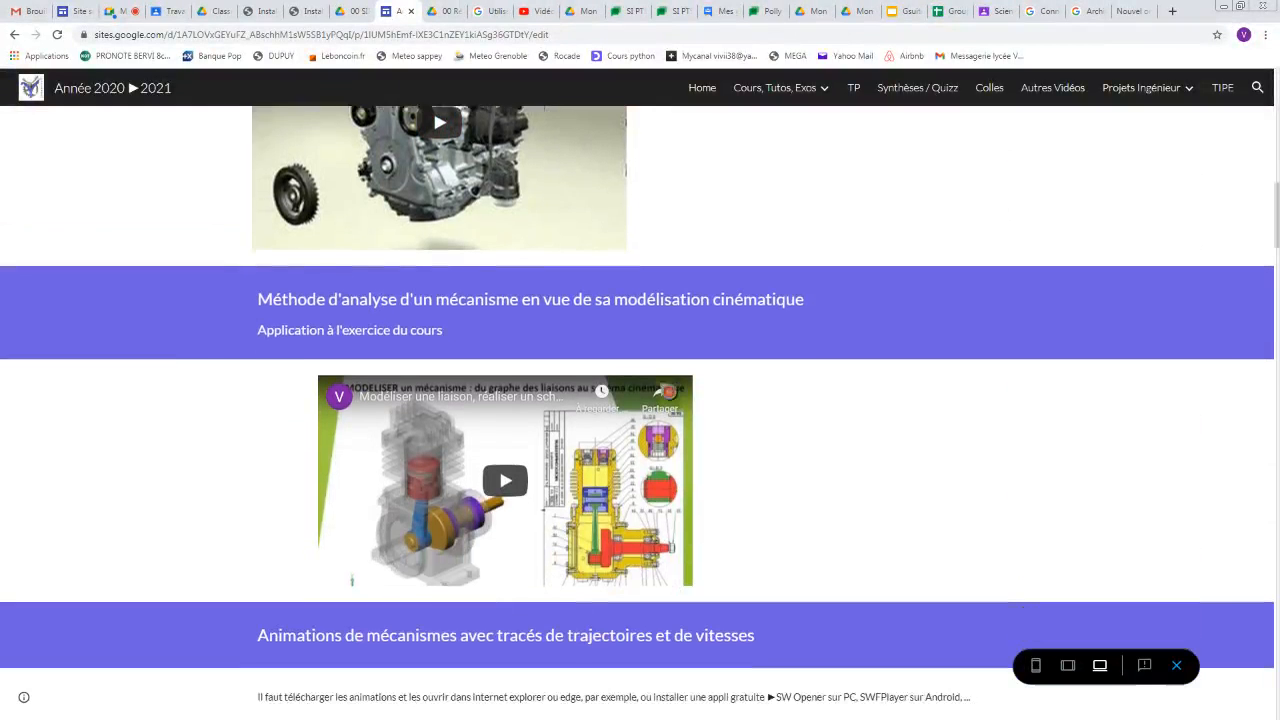
scroll(728, 411, "down", 4)
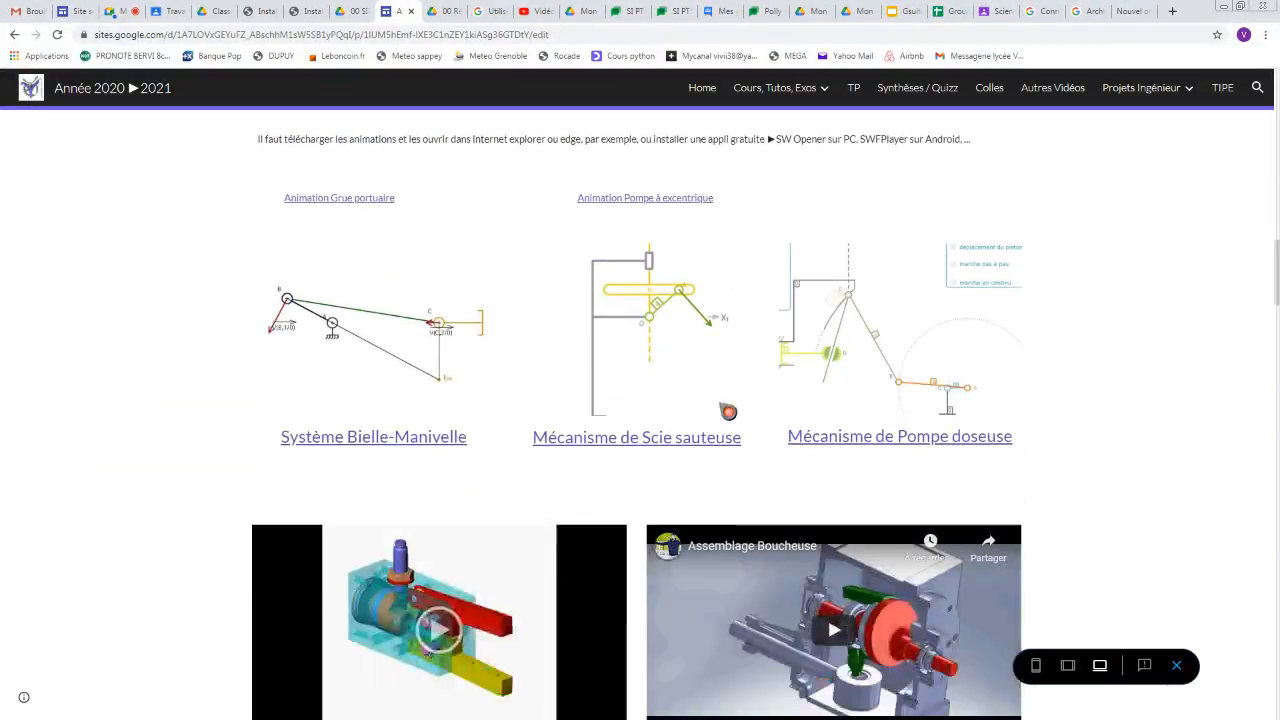
scroll(728, 411, "down", 3)
scroll(728, 411, "up", 5)
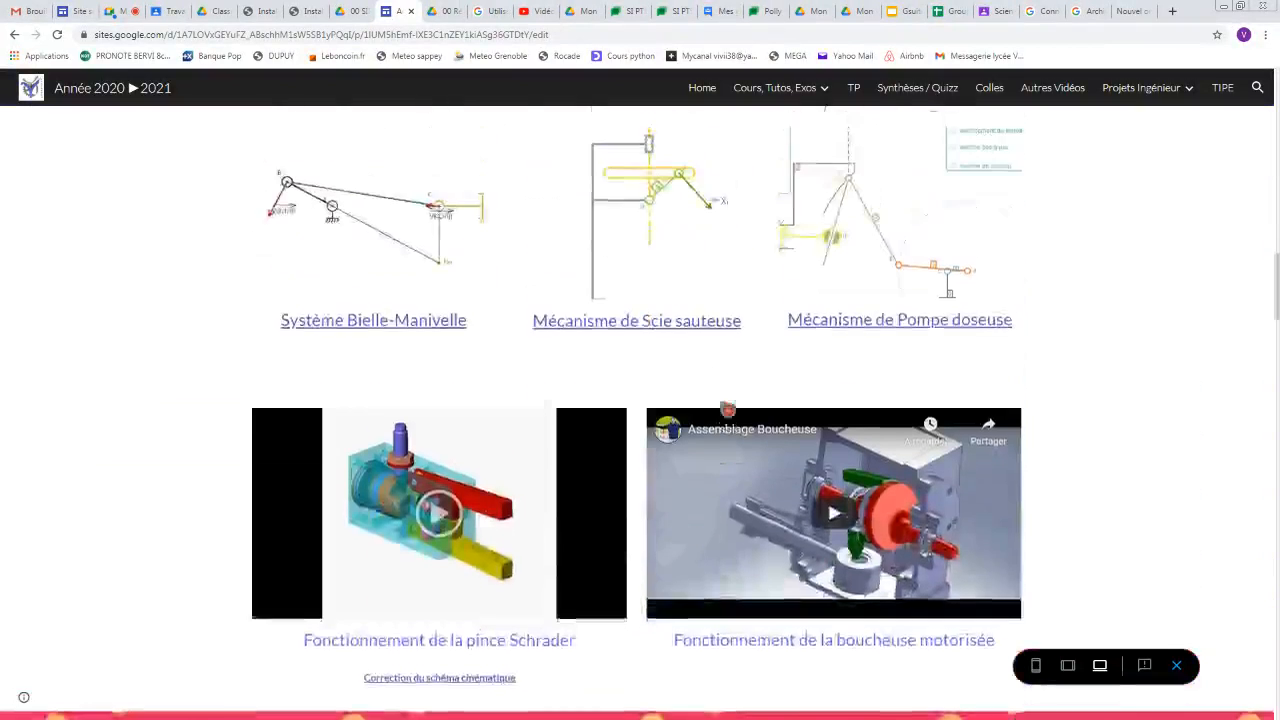
scroll(728, 411, "up", 9)
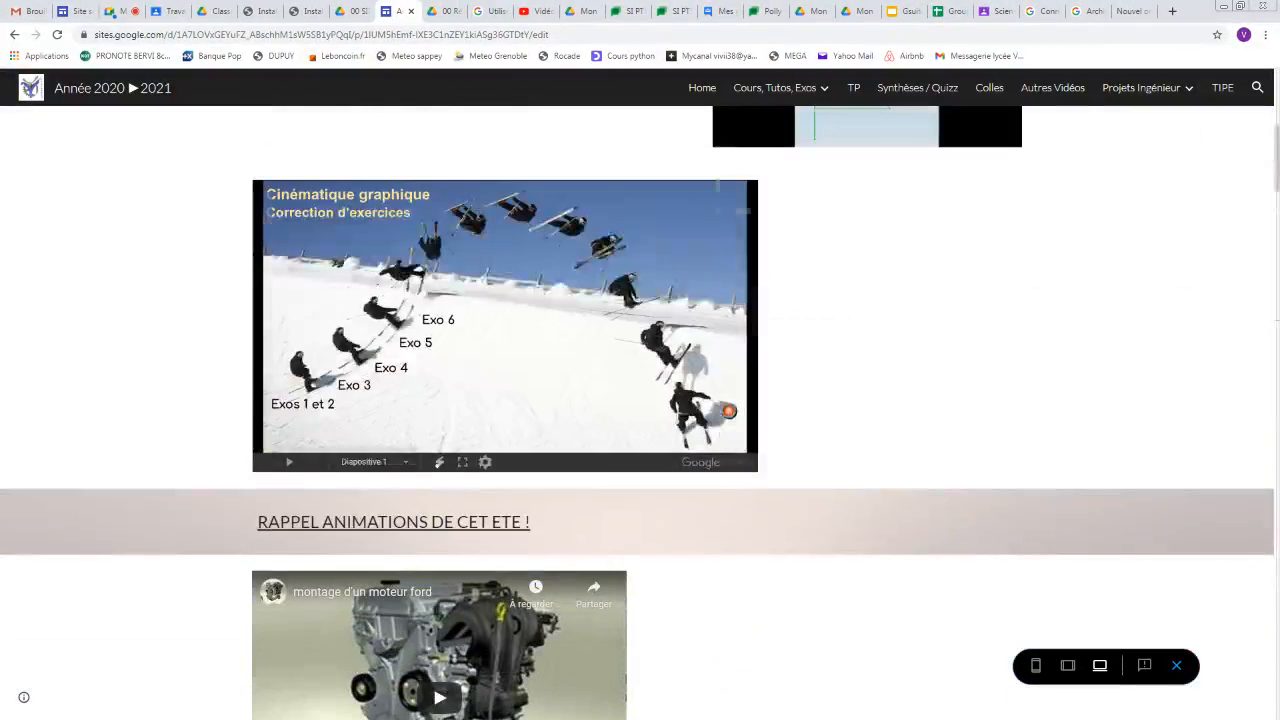
left_click(1185, 670)
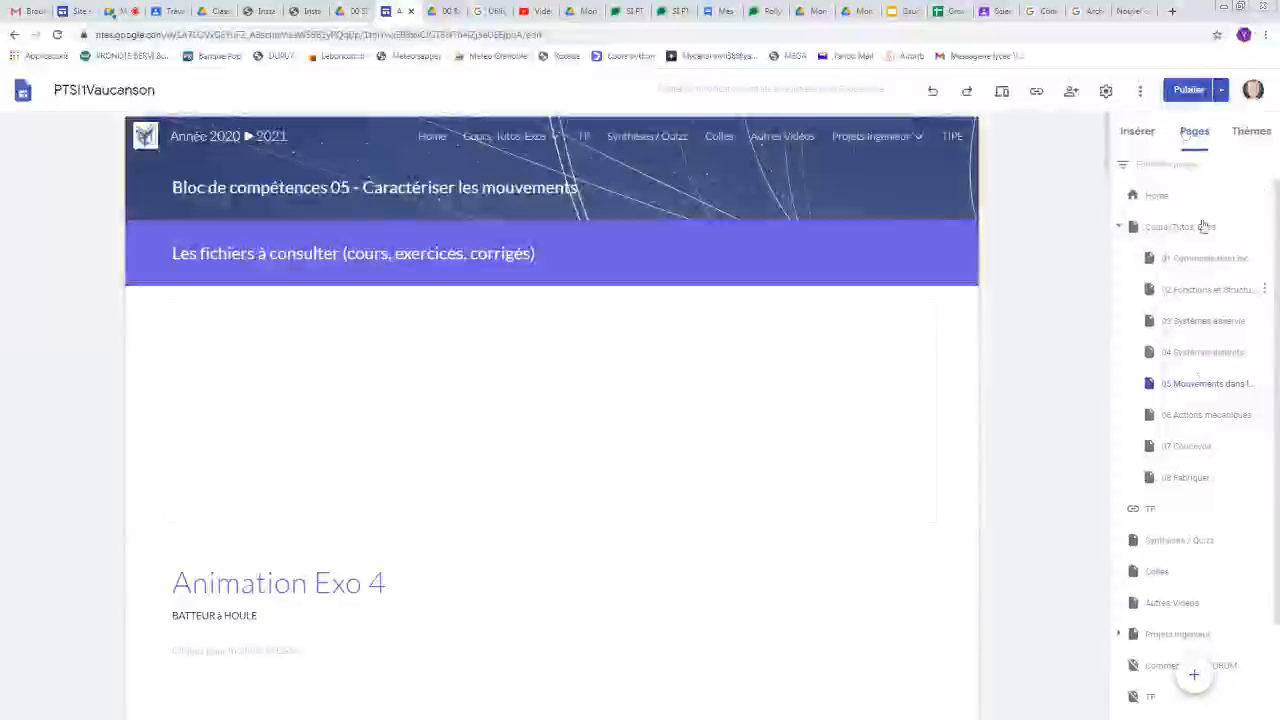
Add a new page named Optique to the PTSI1Vaucanson site.
left_click(1195, 676)
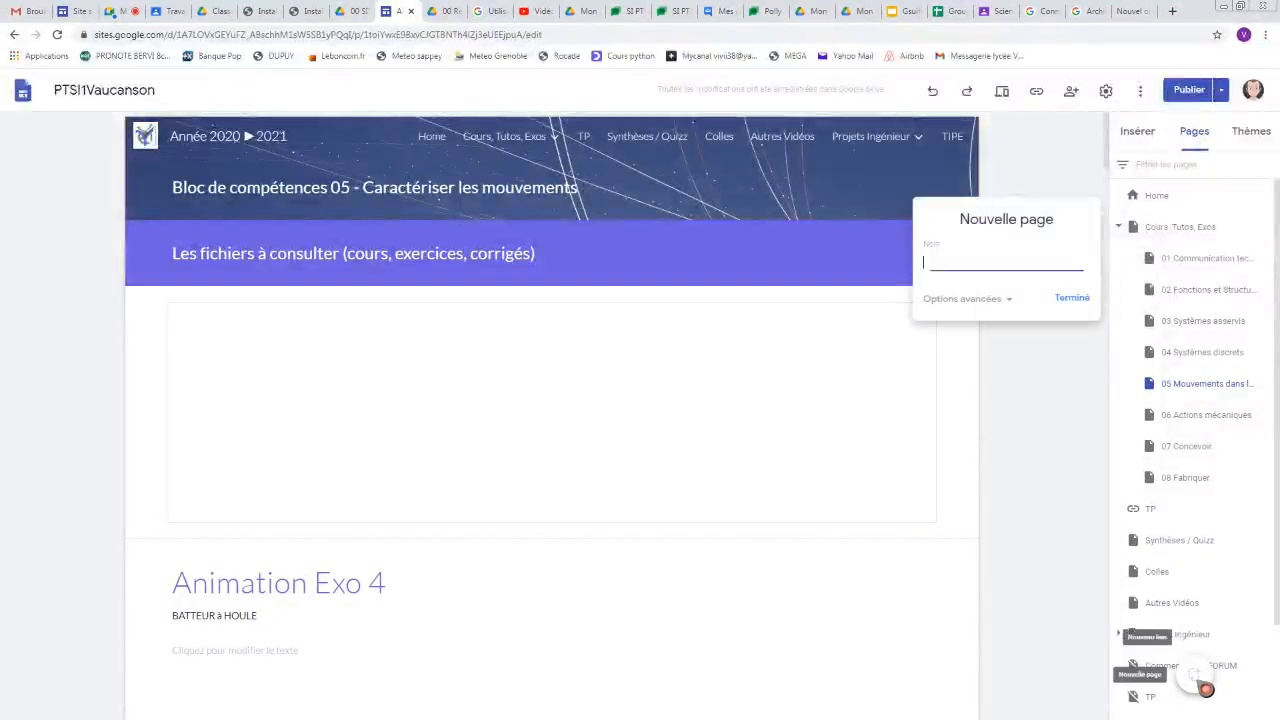
left_click(987, 260)
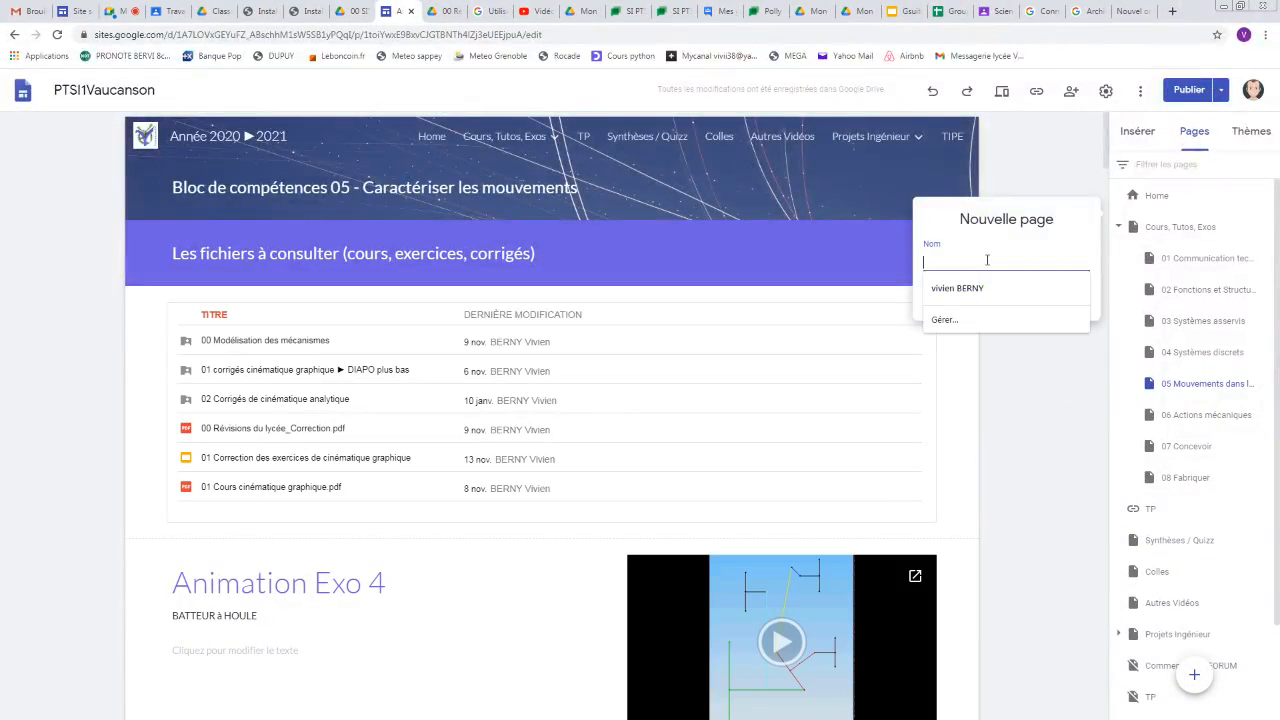
type("0p")
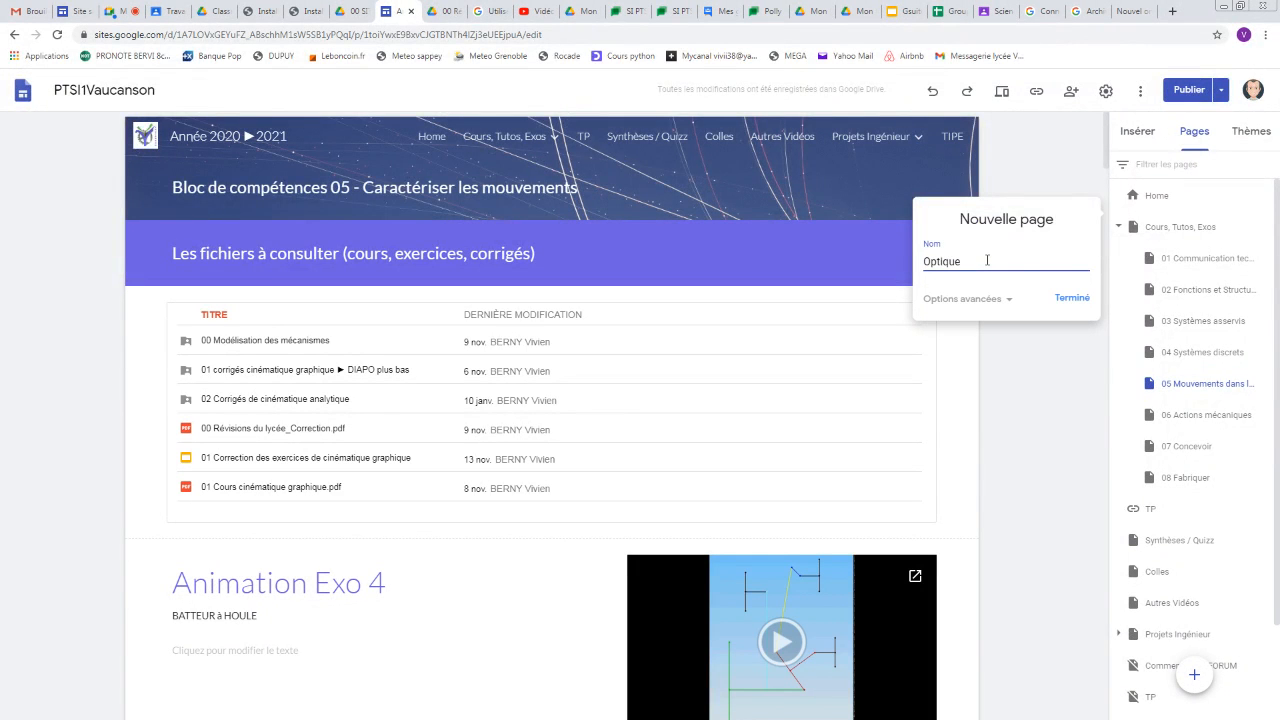
left_click(1066, 300)
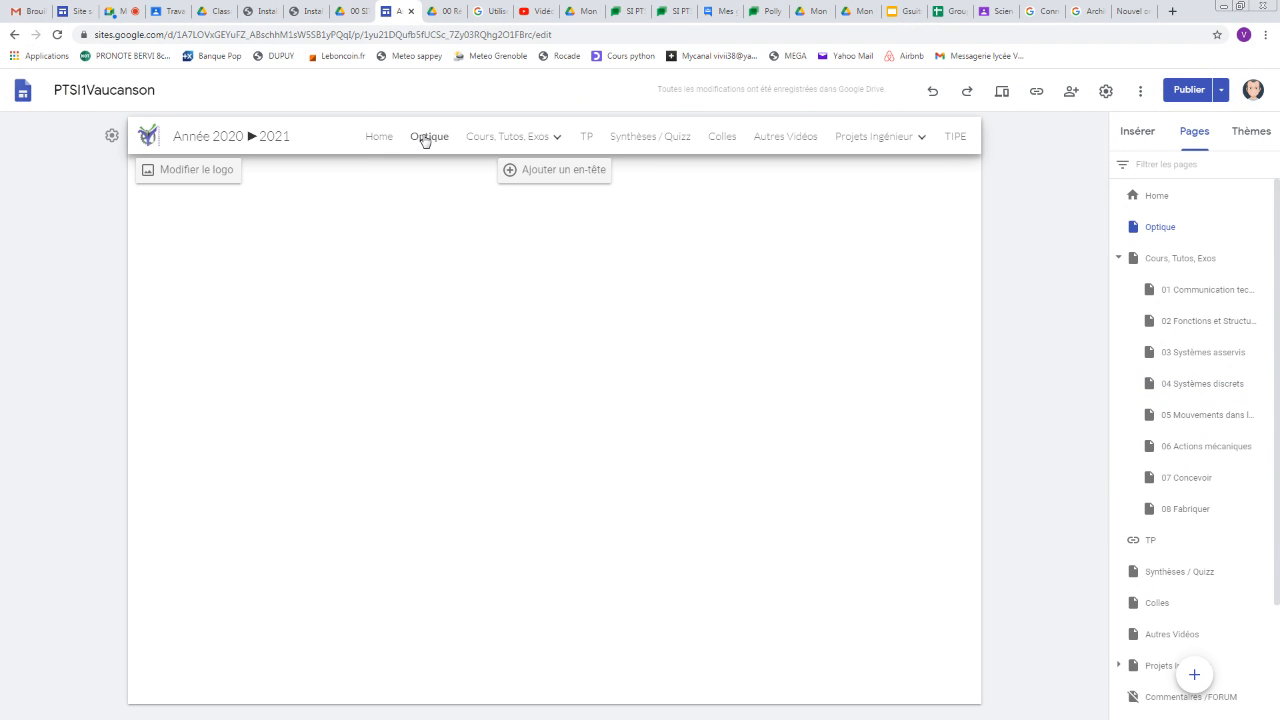
Insert the optique folder from the Physique folder in Drive into the Optique page, and widen its frame.
left_click(1135, 134)
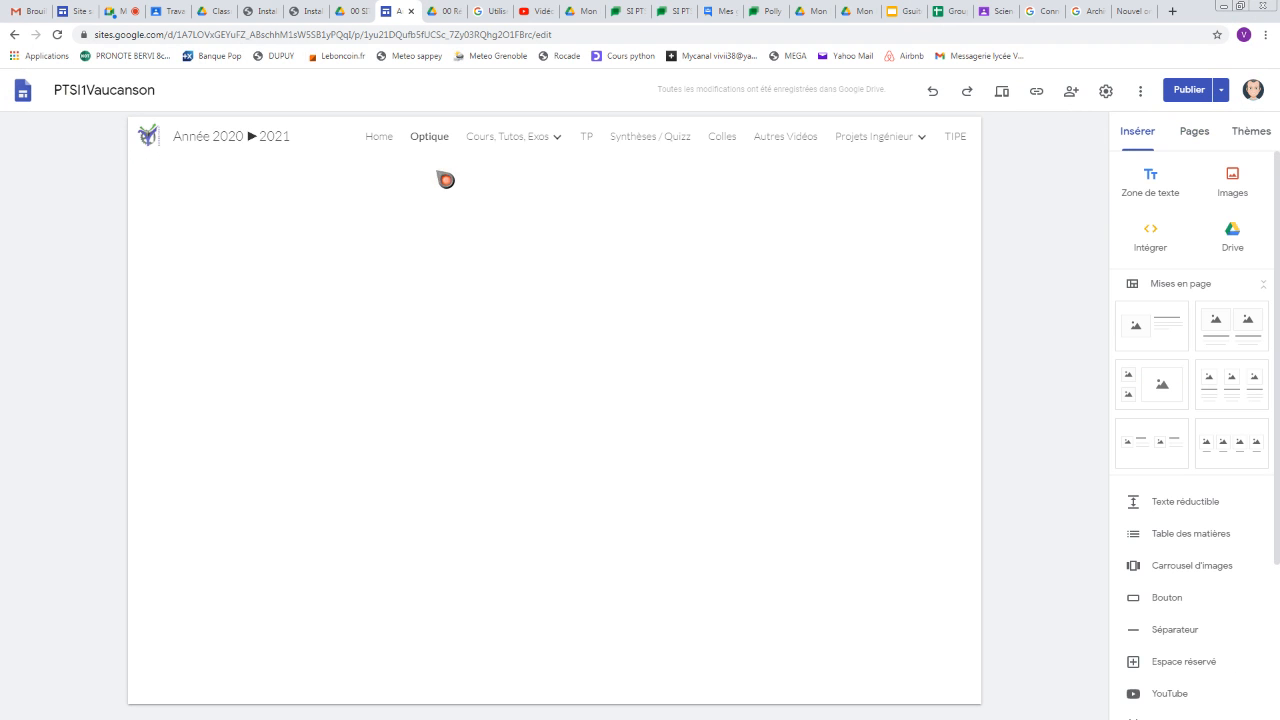
left_click(1233, 233)
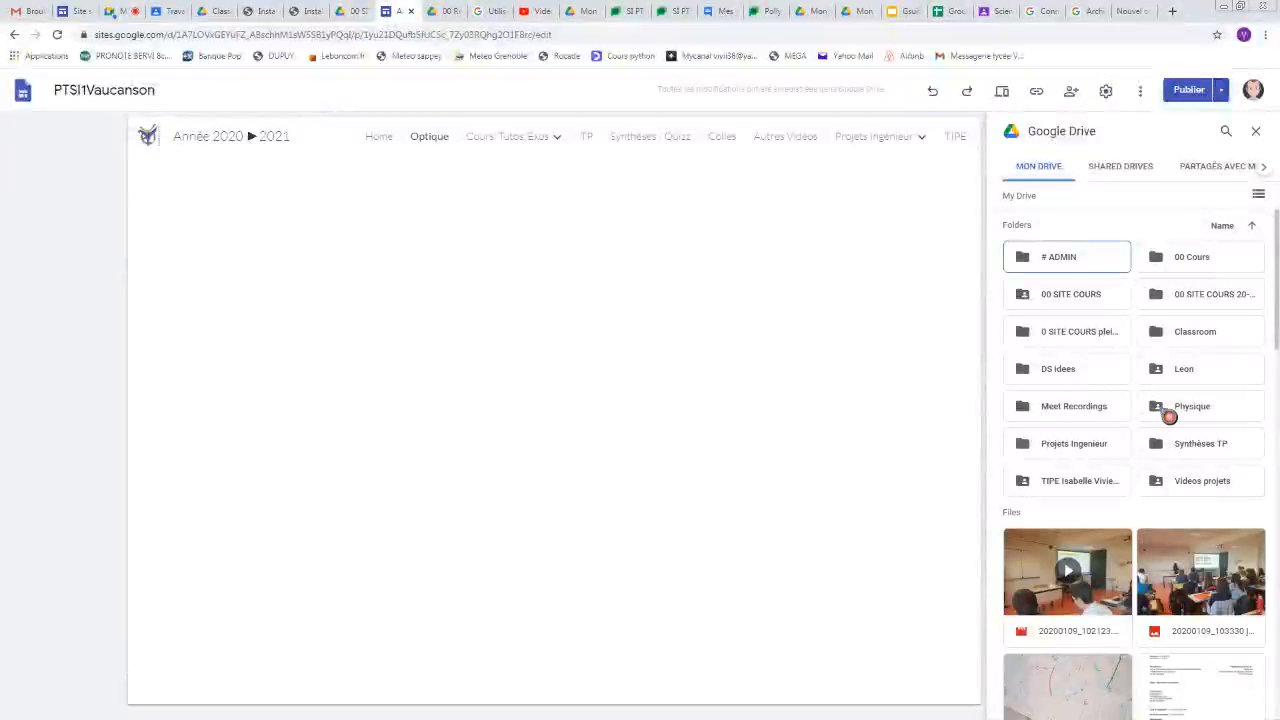
left_click(1169, 417)
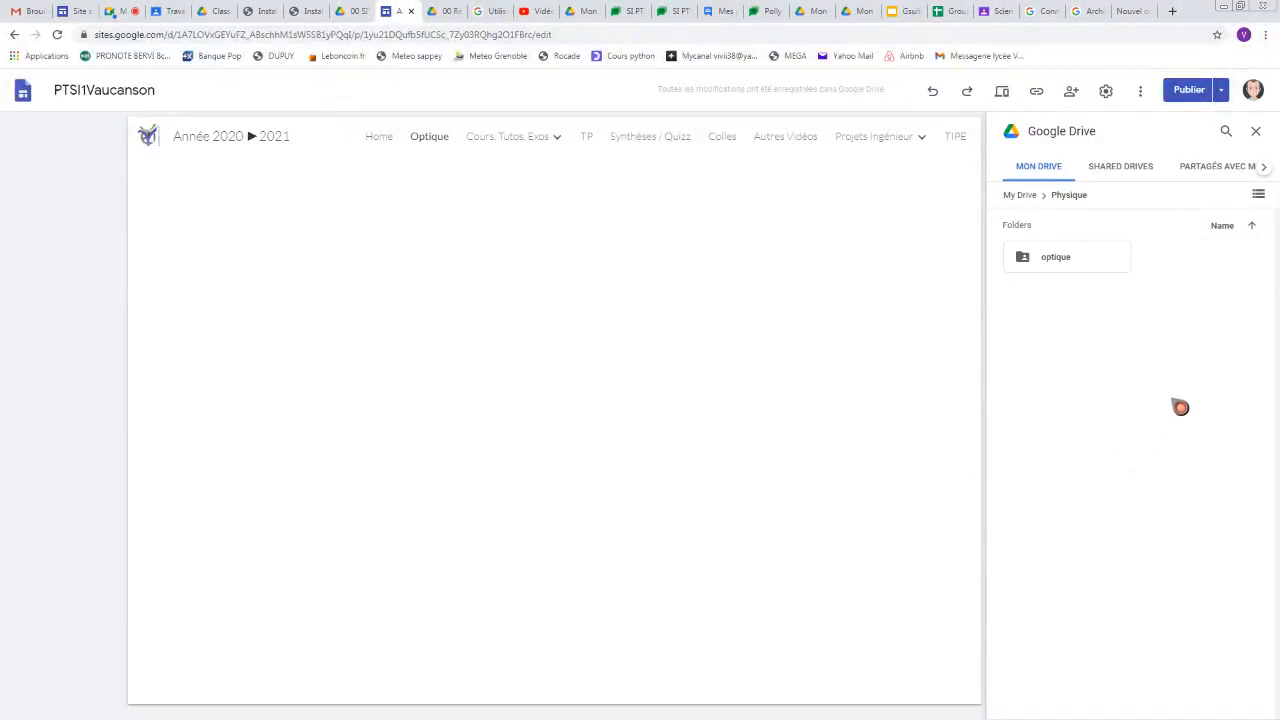
left_click(1021, 263)
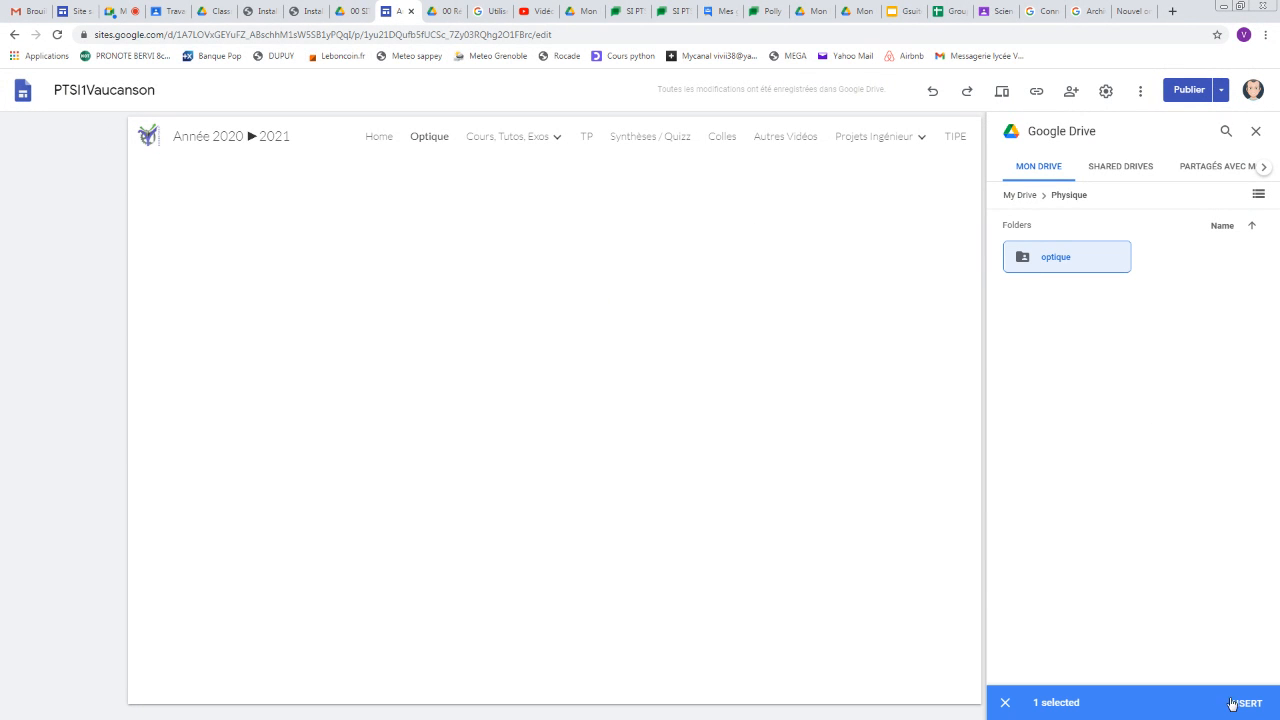
left_click(1242, 704)
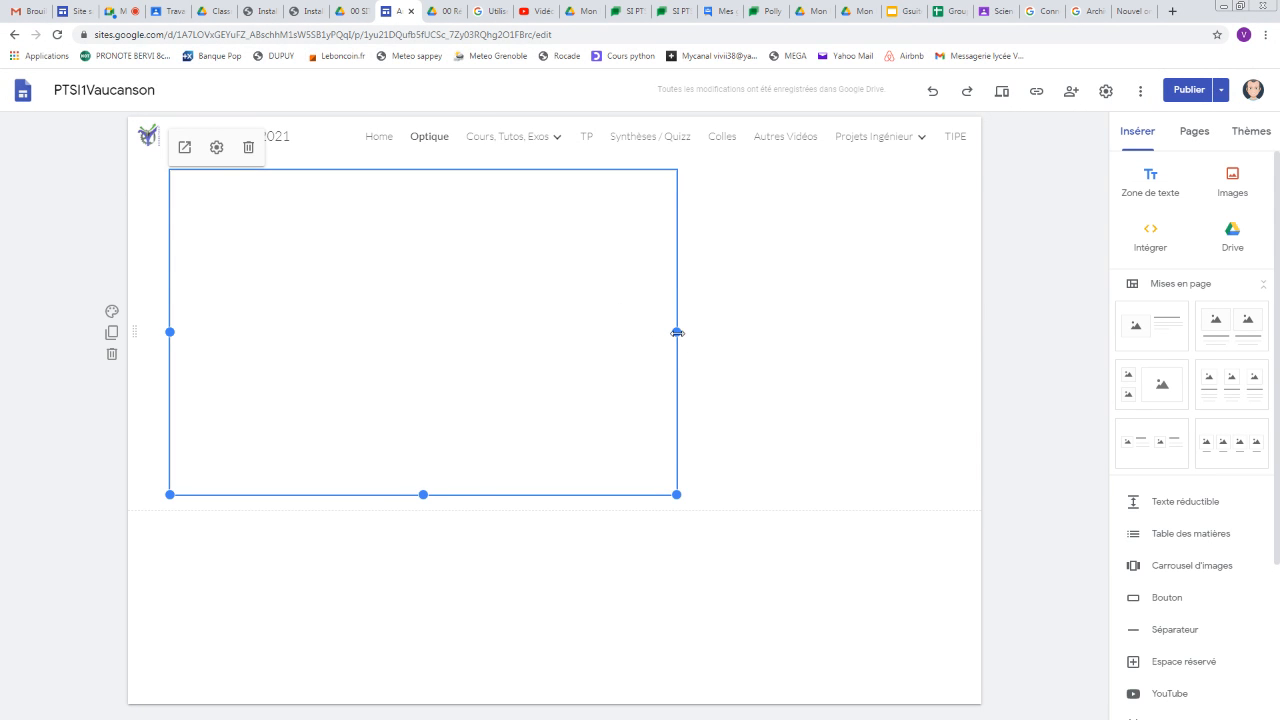
left_click_drag(677, 332, 808, 332)
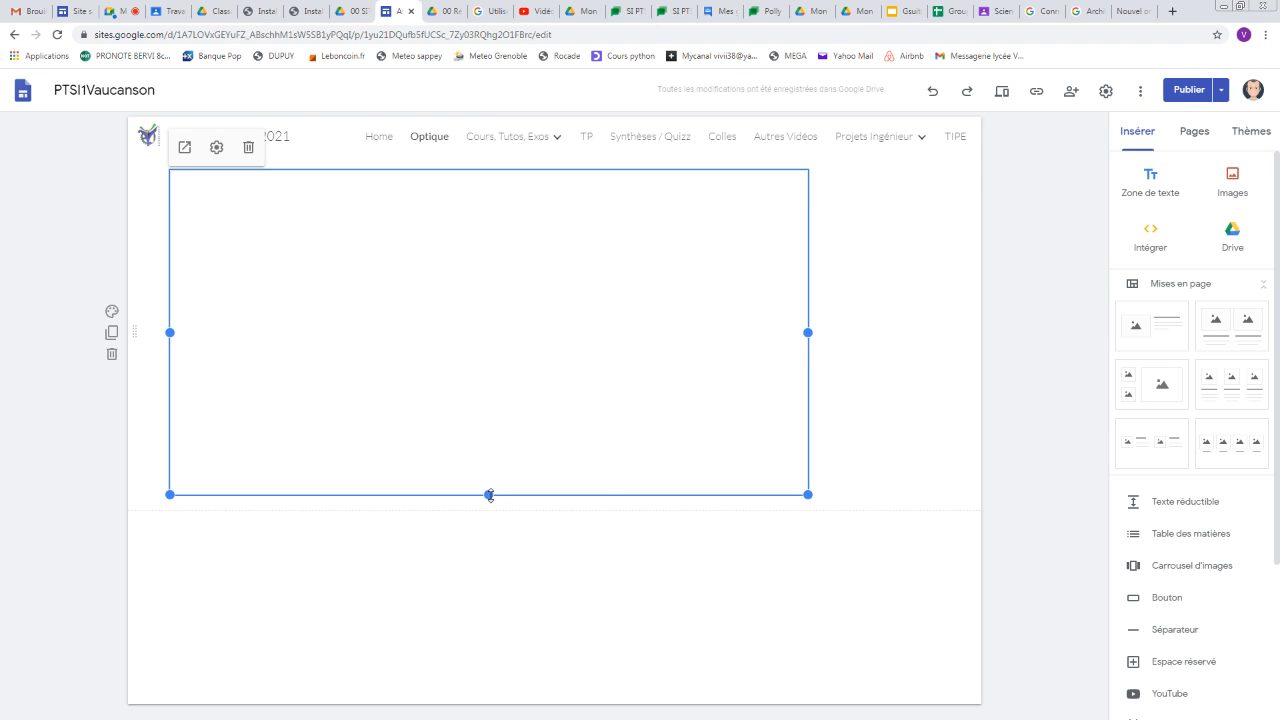
Reduce the height of the embedded optique folder frame on the Optique page.
left_click_drag(489, 495, 490, 458)
left_click(359, 526)
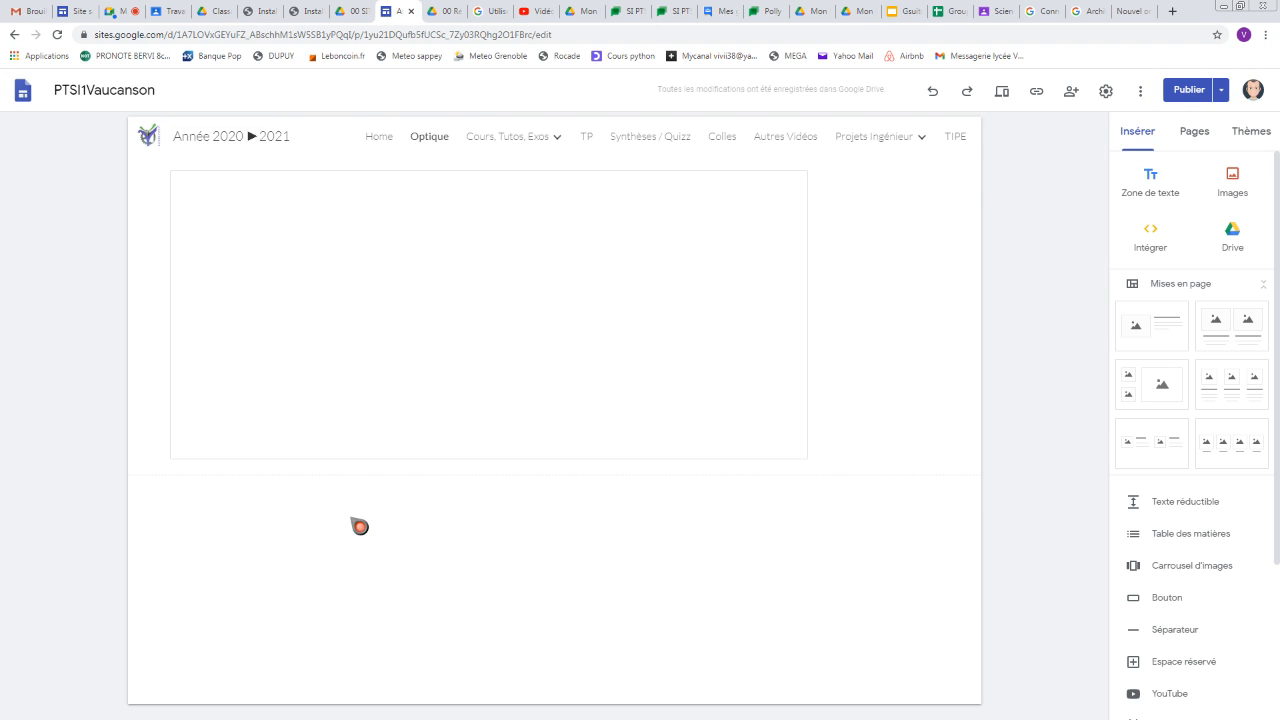
left_click(323, 297)
Insert a collapsible text block below the folder frame, with the title "zefzefzef" and the body text "fezfze".
left_click(1132, 140)
left_click(1181, 505)
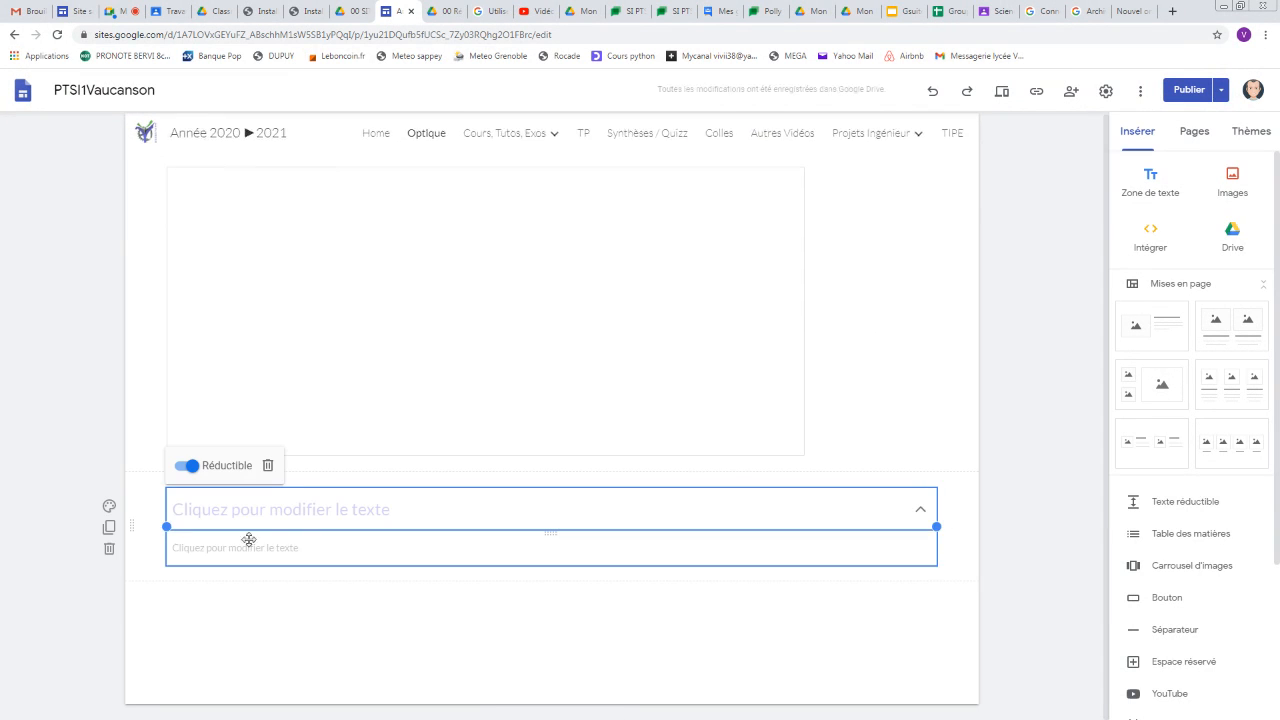
left_click(321, 508)
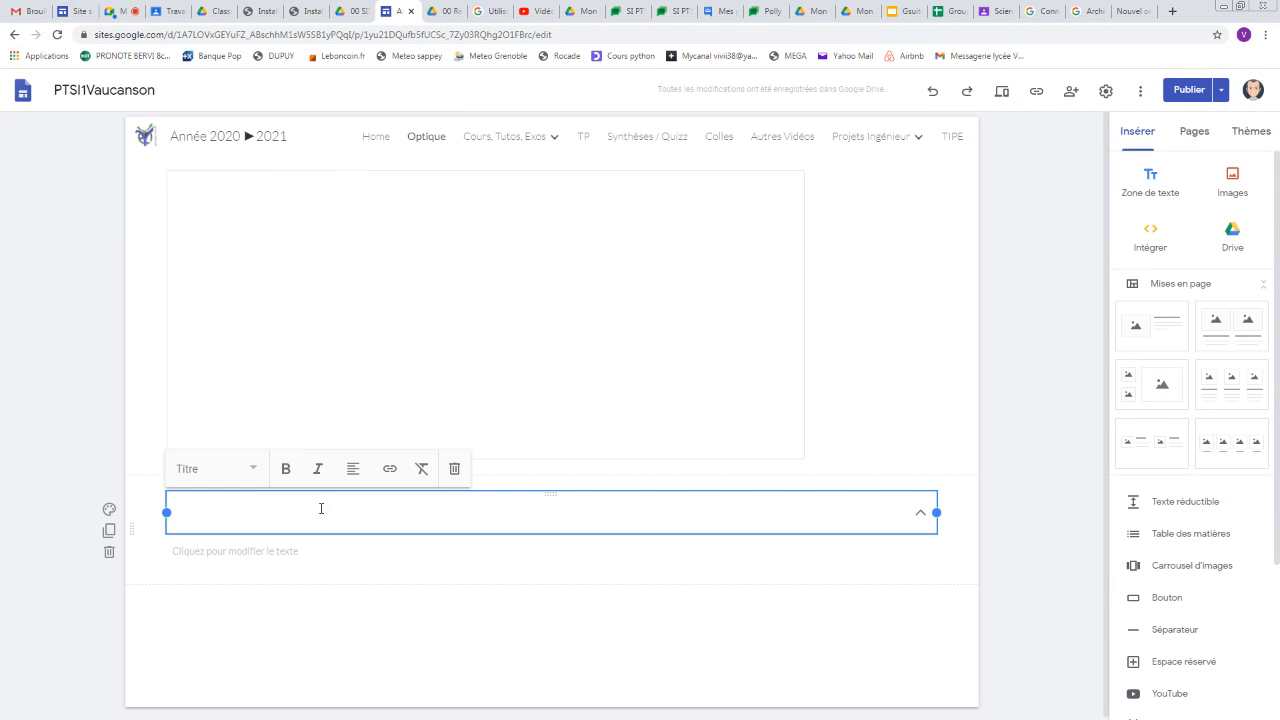
type("zefzefzef")
left_click(254, 552)
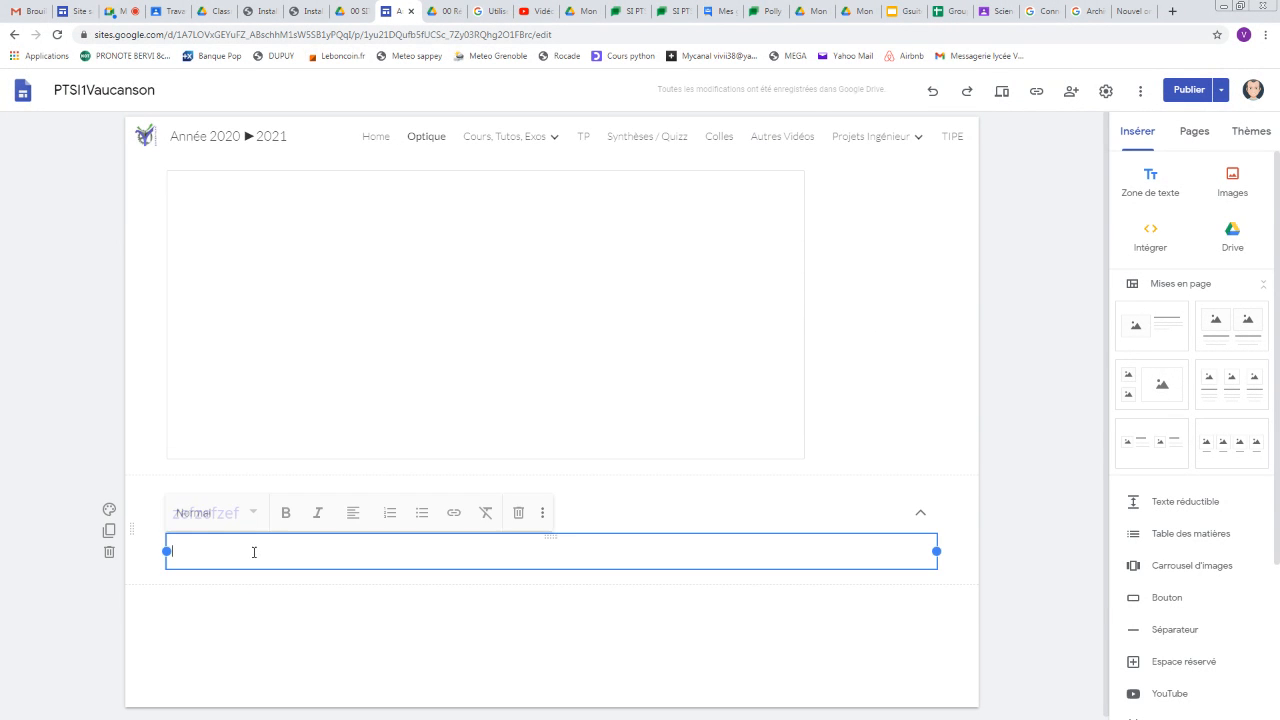
type("fezfze")
left_click(438, 655)
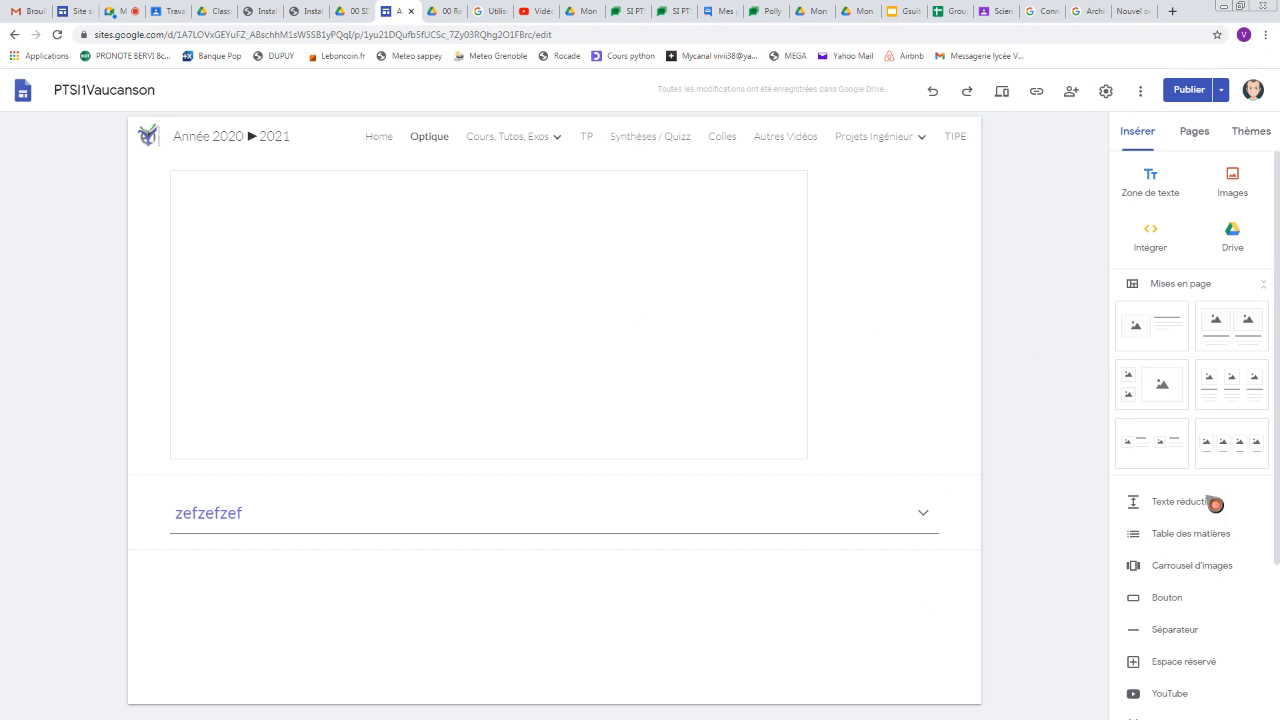
Look through the other elements that can be inserted, such as YouTube, Agenda, Carte, Docs and Formulaires.
scroll(1194, 546, "down", 3)
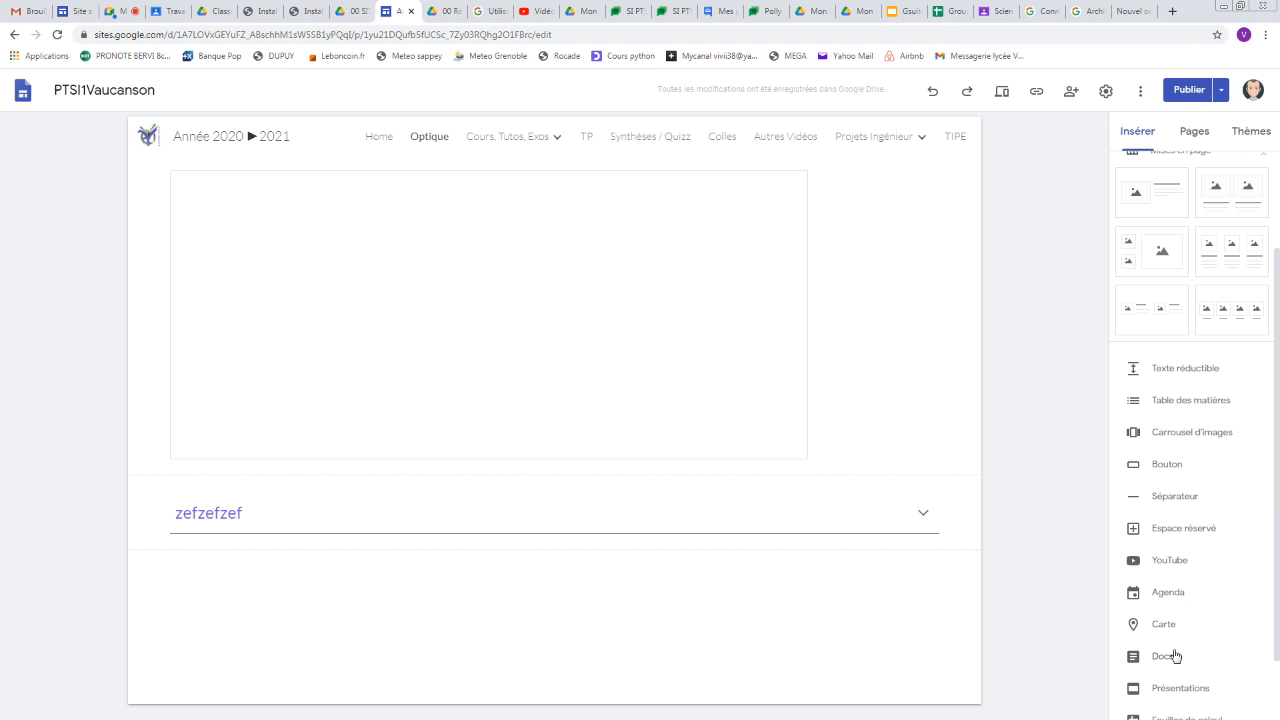
scroll(1175, 656, "down", 2)
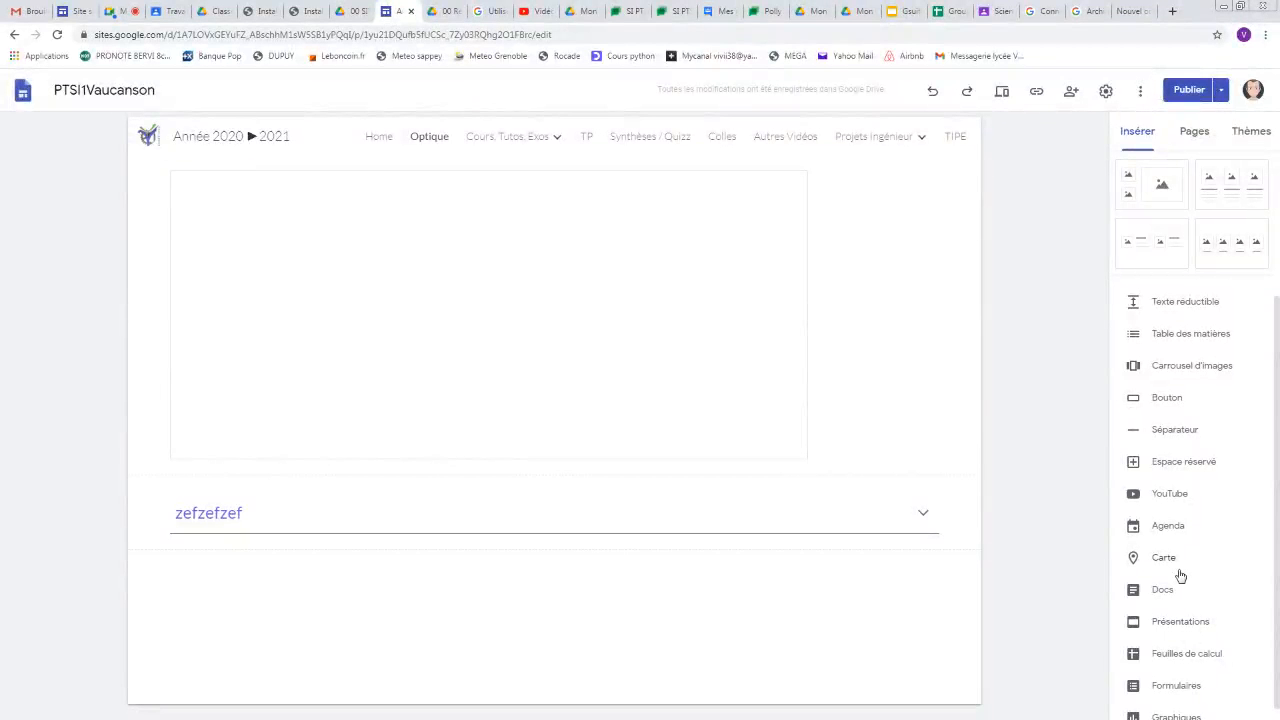
scroll(1190, 540, "up", 5)
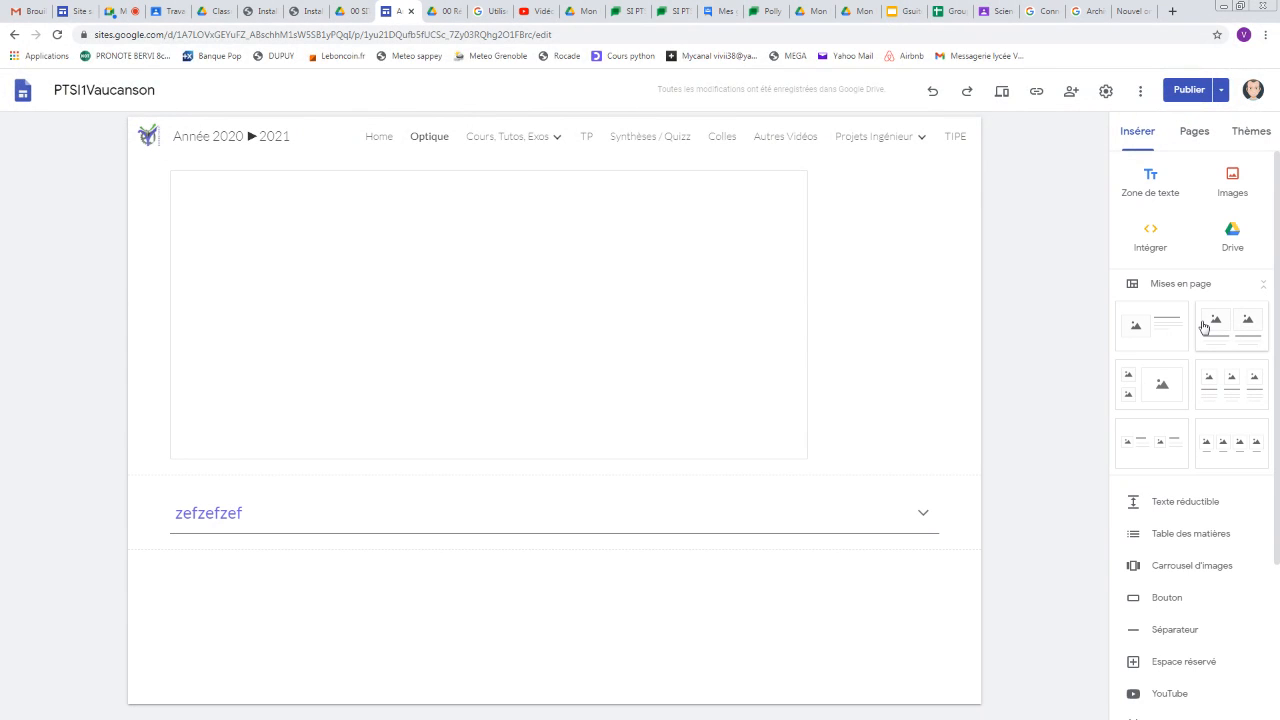
Preview the site, open the Cours, Tutos, Exos page and look over the navigation entries and their subpages.
left_click(1001, 91)
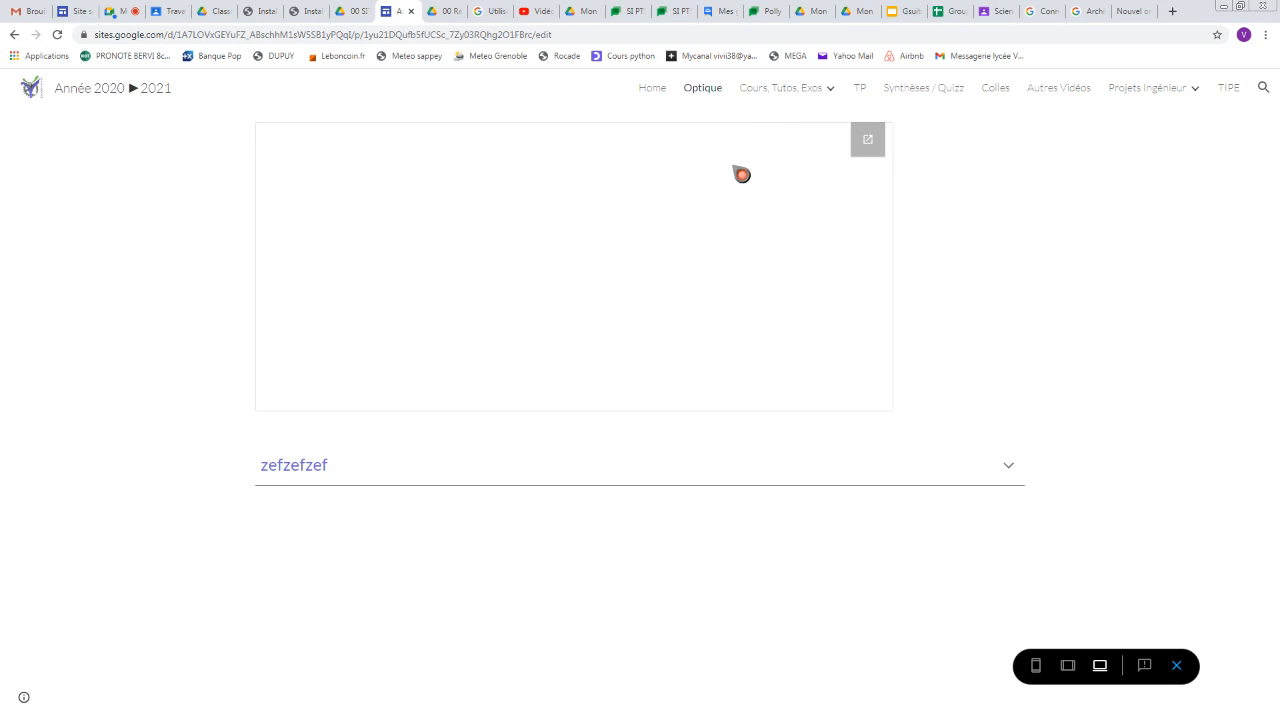
left_click(777, 95)
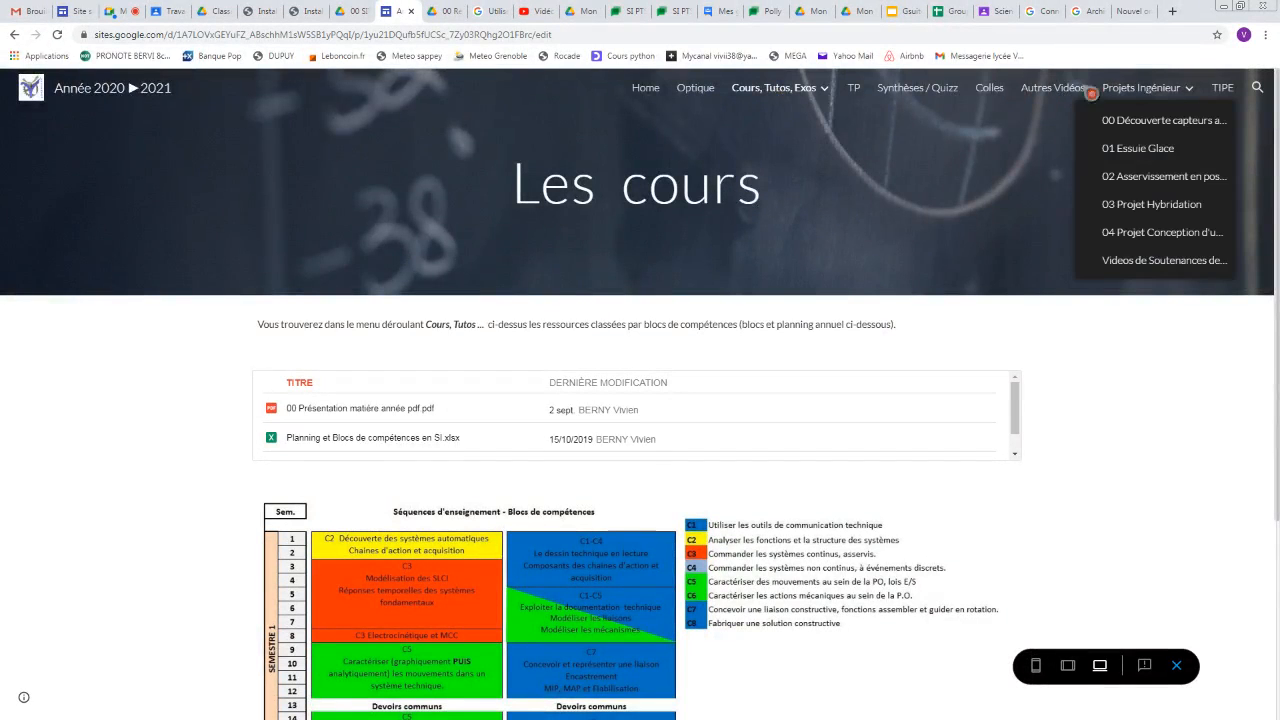
mouse_move(737, 93)
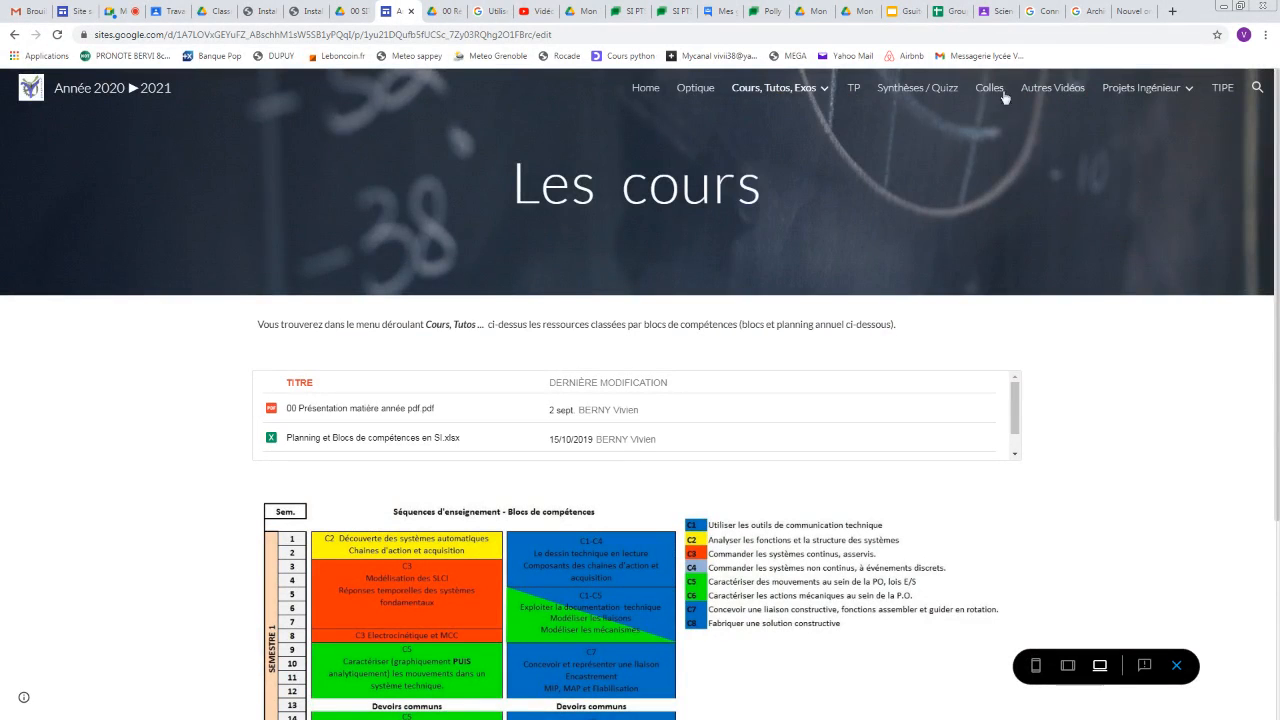
mouse_move(1151, 93)
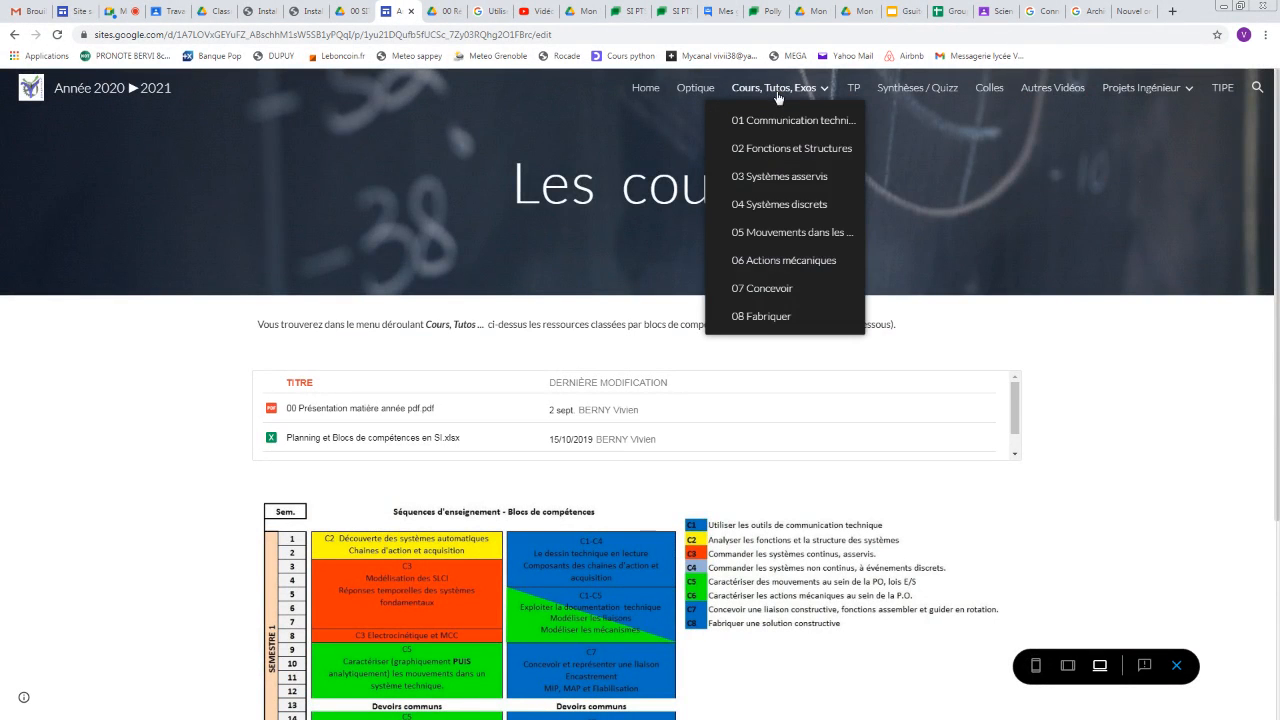
left_click(864, 89)
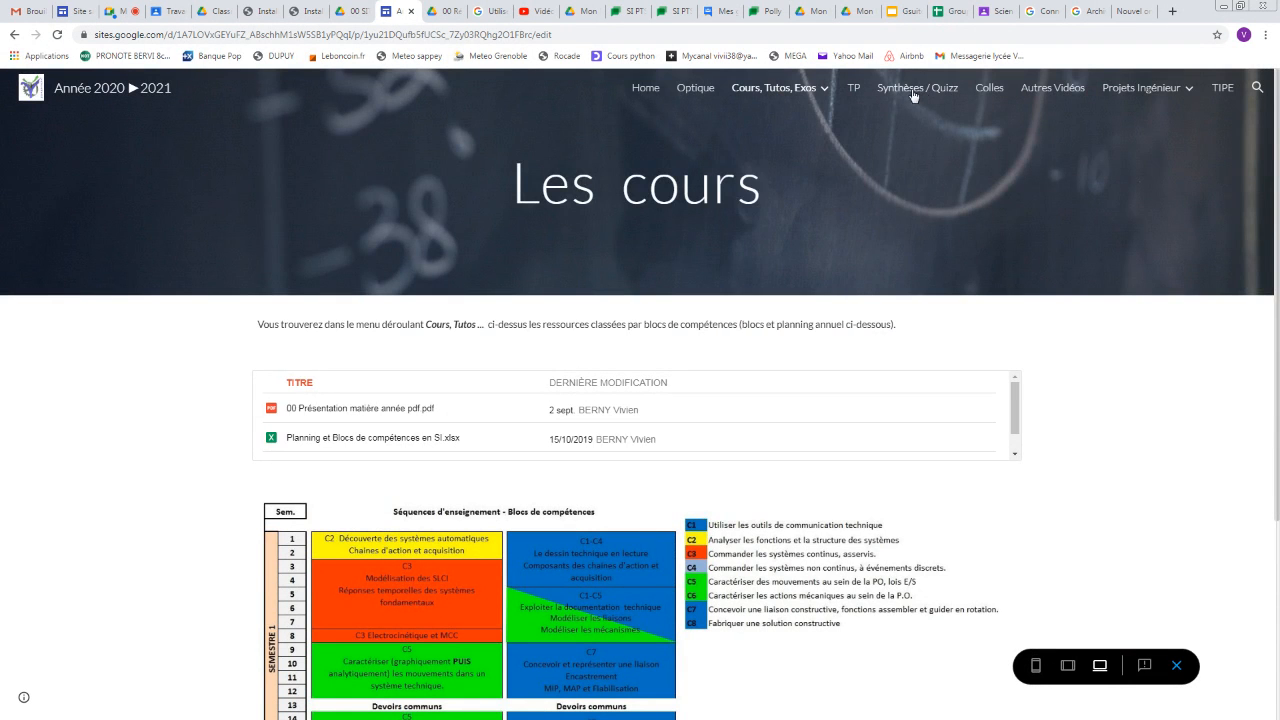
Open the 05 Mouvements subpage in the preview and examine its files, videos and mechanism animations.
mouse_move(779, 98)
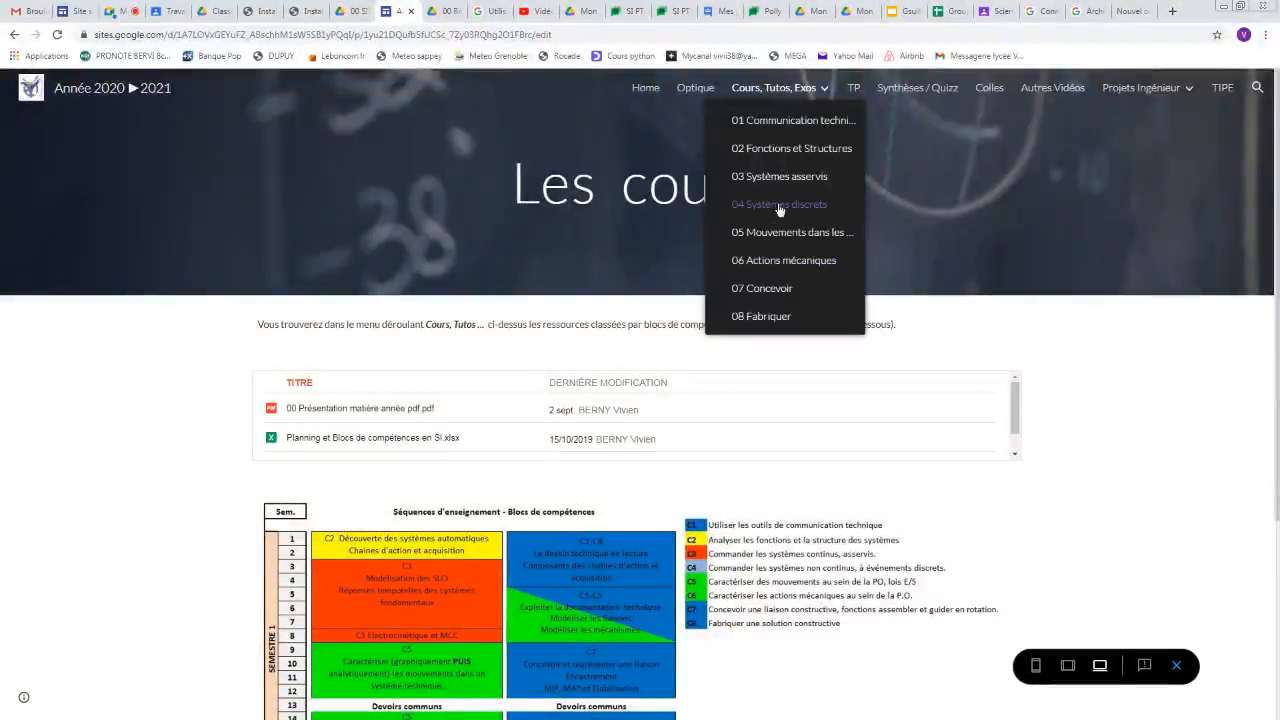
left_click(778, 236)
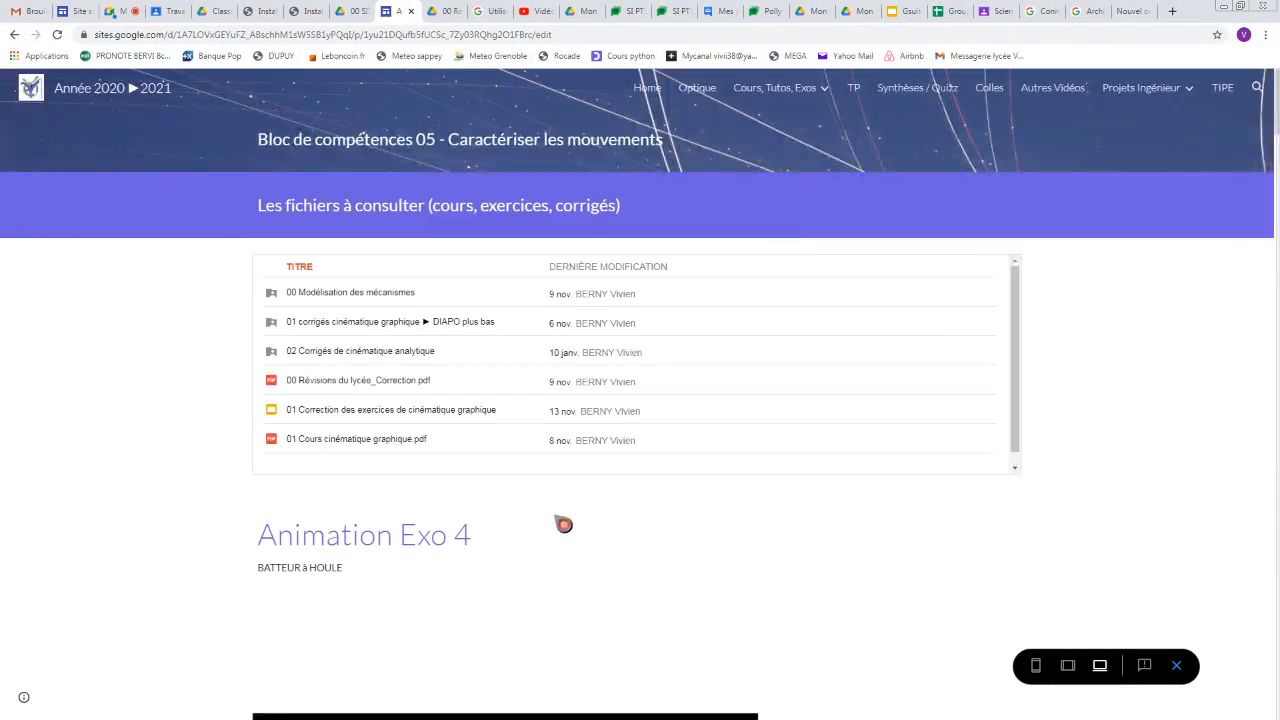
scroll(544, 522, "down", 3)
scroll(549, 486, "down", 8)
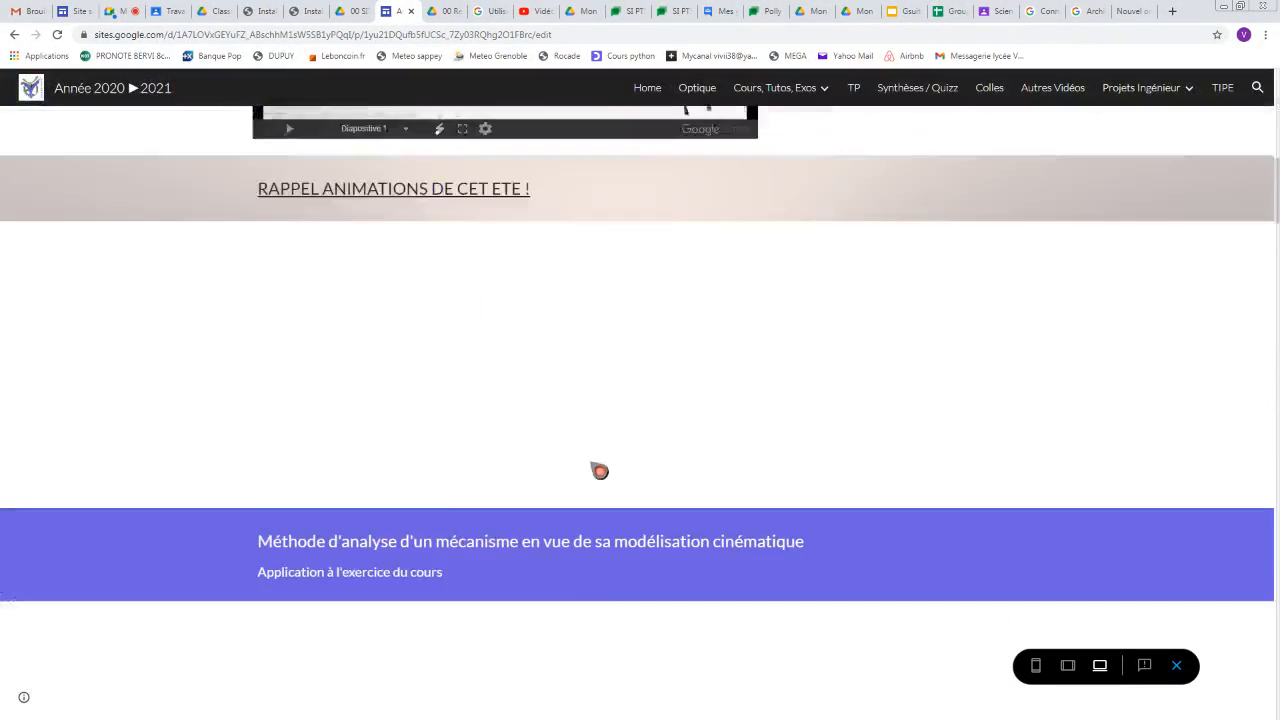
scroll(767, 486, "down", 4)
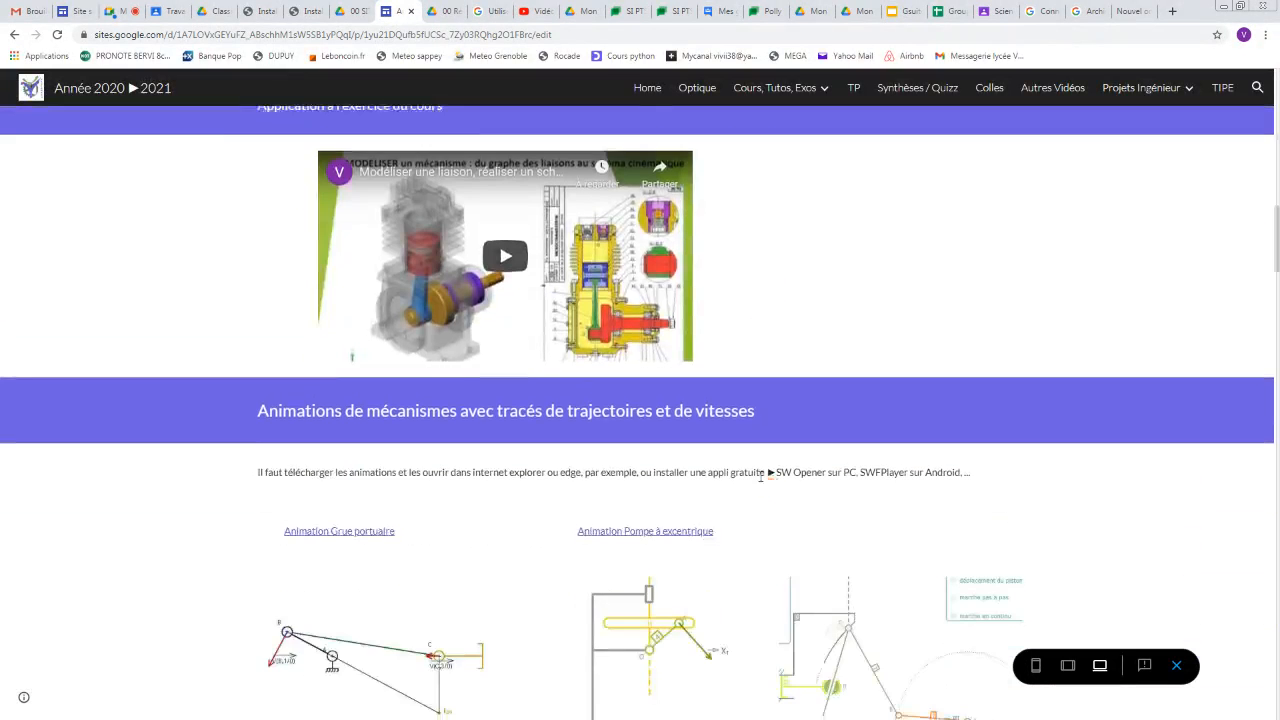
scroll(767, 486, "up", 3)
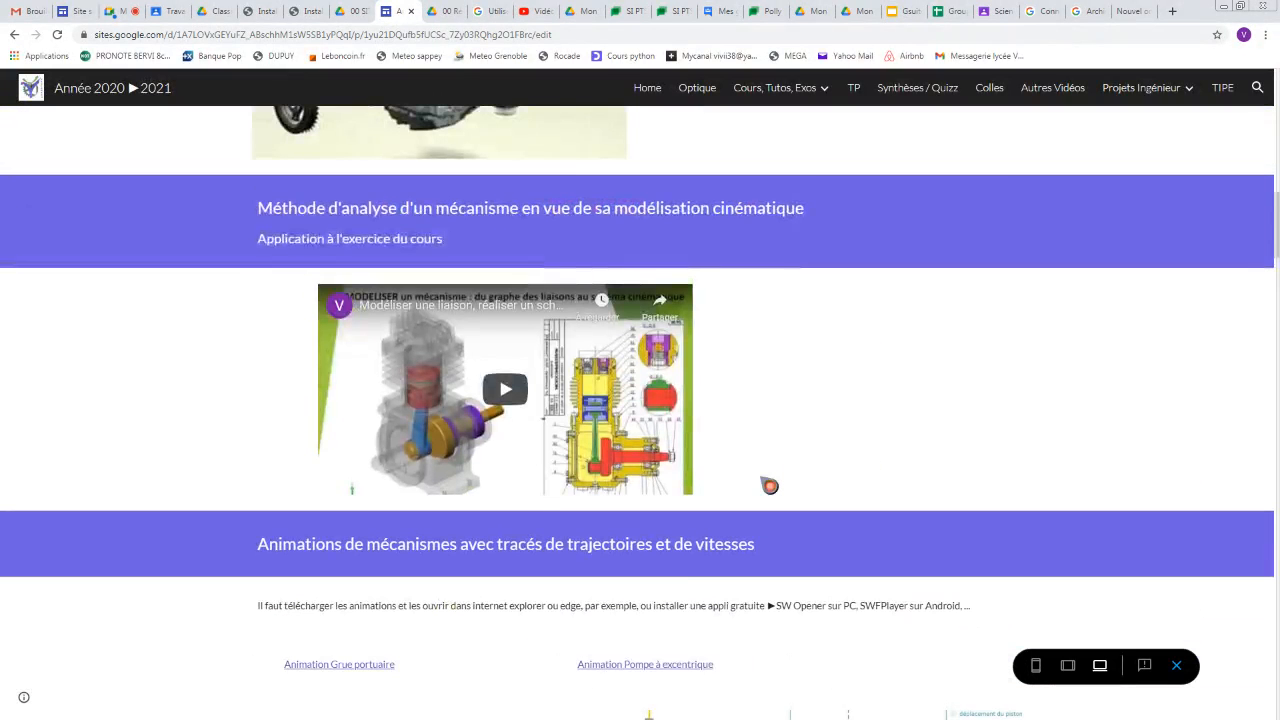